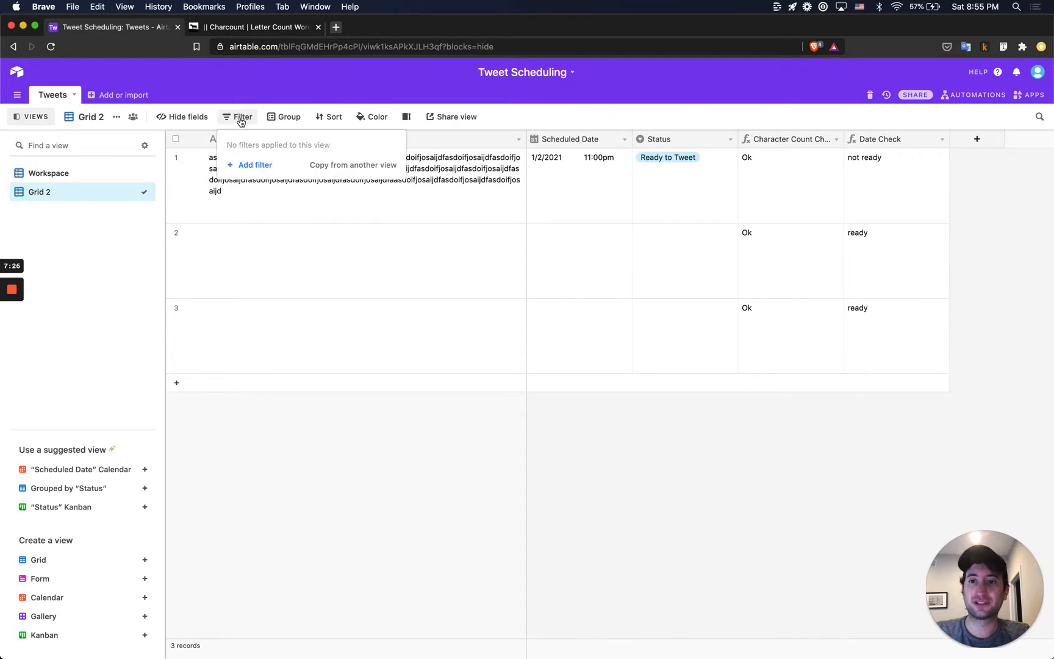
Step: Add a blank filter condition to the Grid 2 view
click(257, 170)
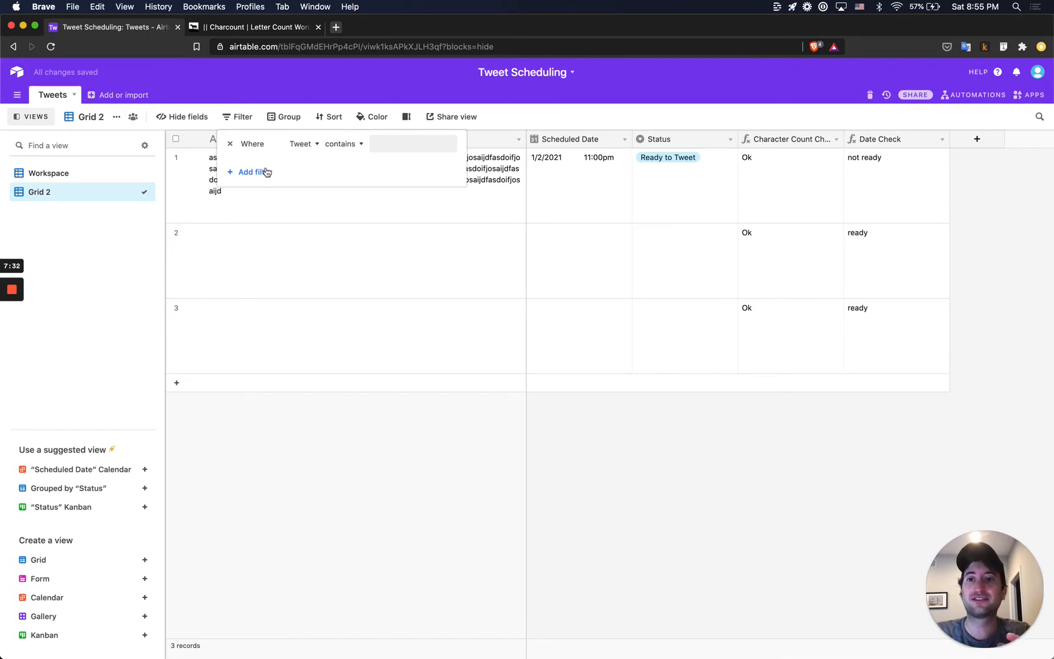
click(225, 213)
click(71, 174)
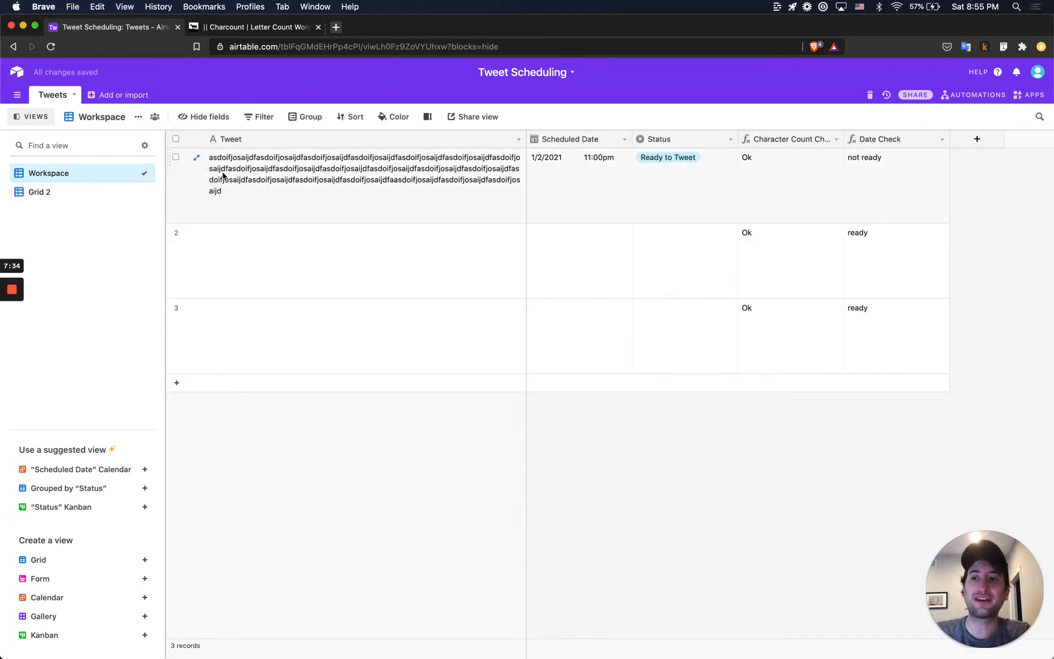
click(71, 192)
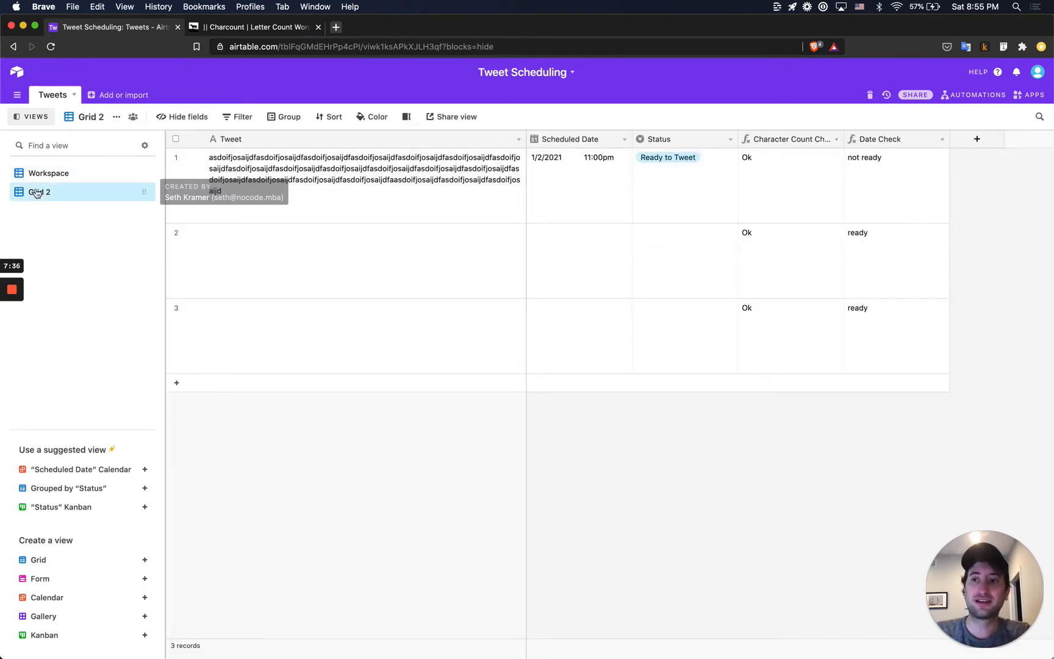
Step: Rename the Grid 2 view to Tweeted
double_click(37, 193)
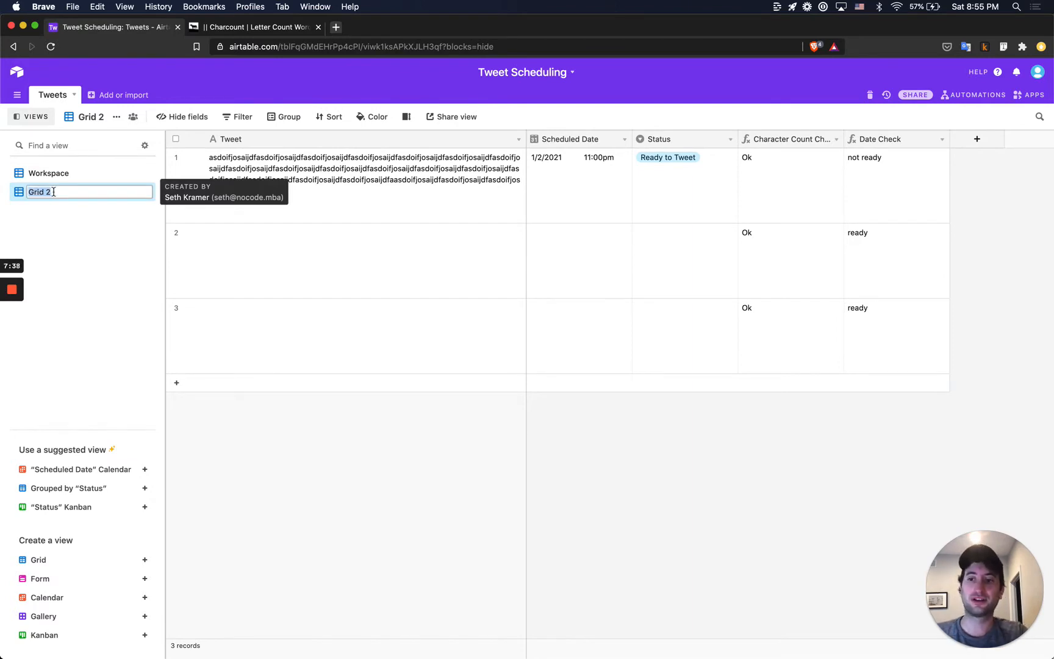
text(Read)
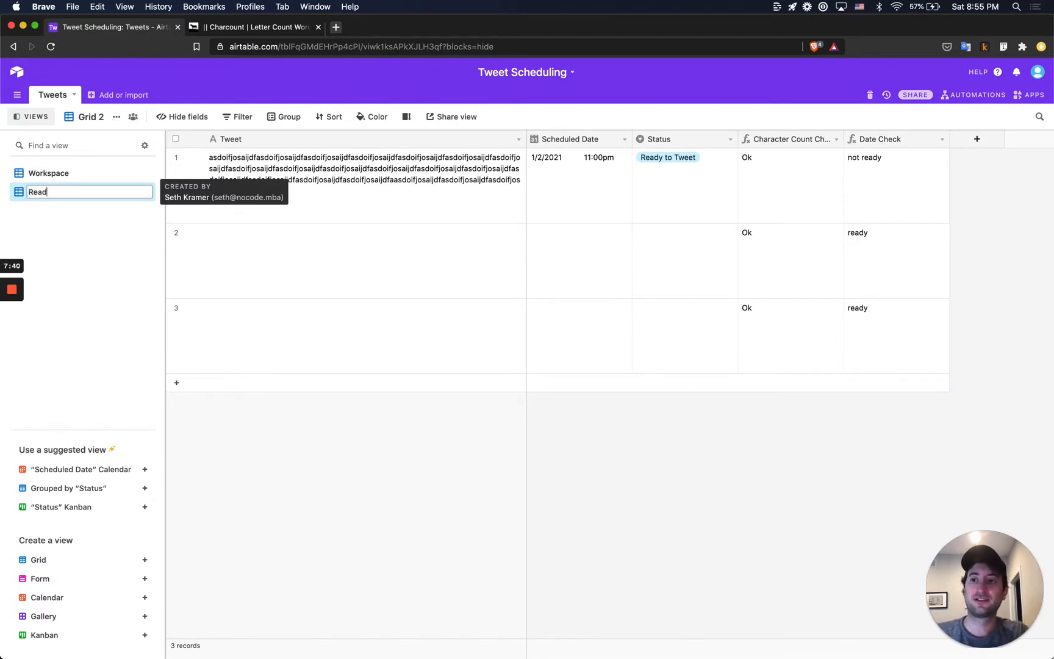
text(y)
key(super+a)
text(Twe)
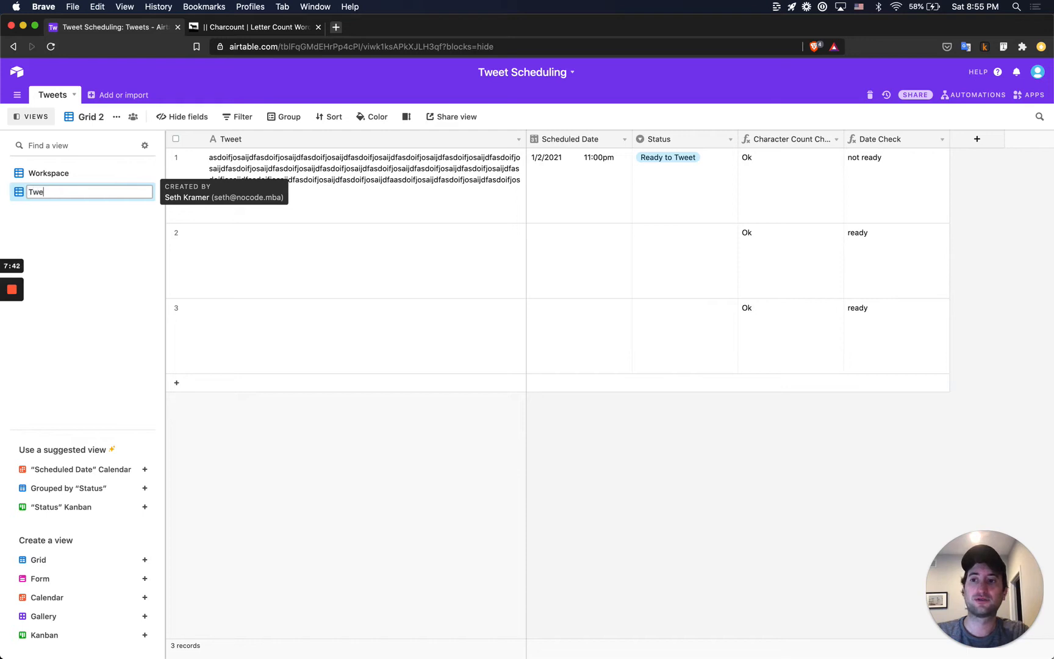
text(eted)
key(Return)
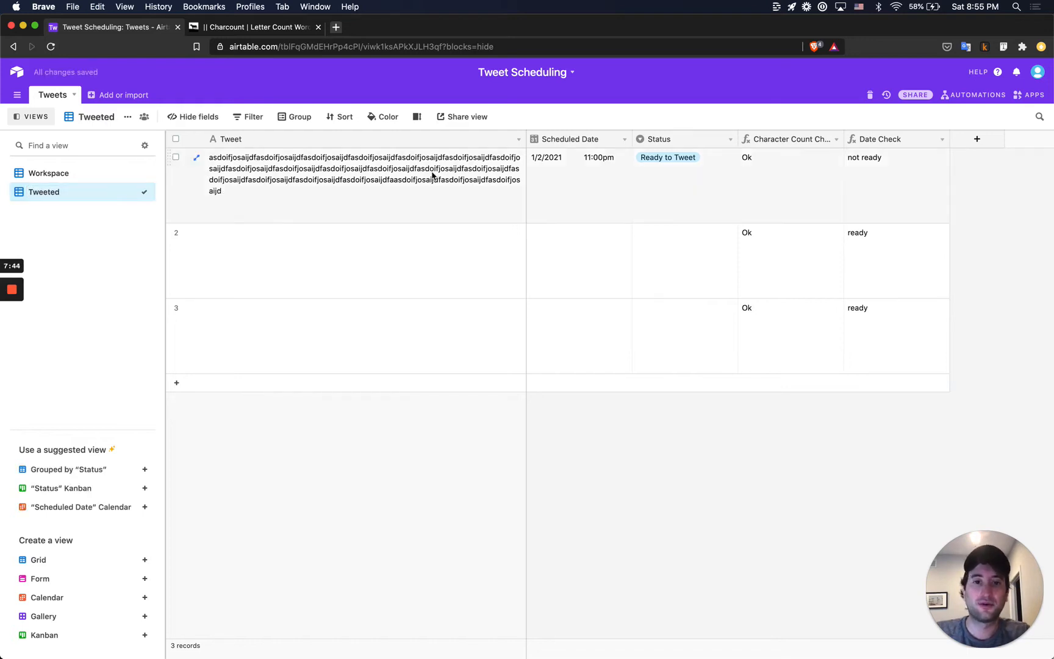
Step: Set the Tweeted view's filter condition to show records where Date Check is ready
click(243, 119)
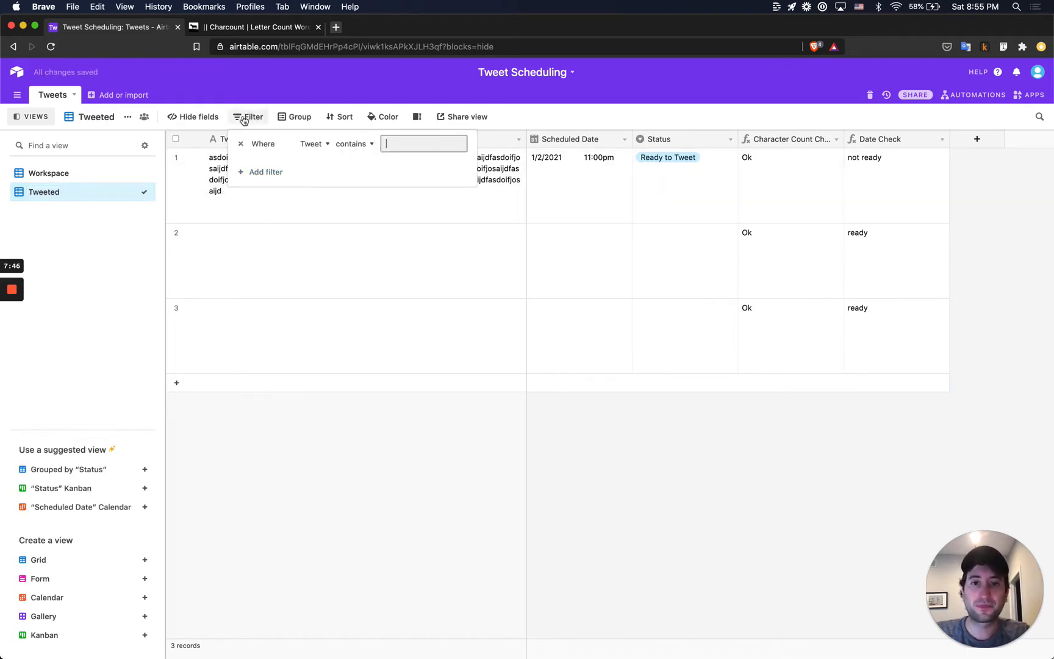
click(313, 144)
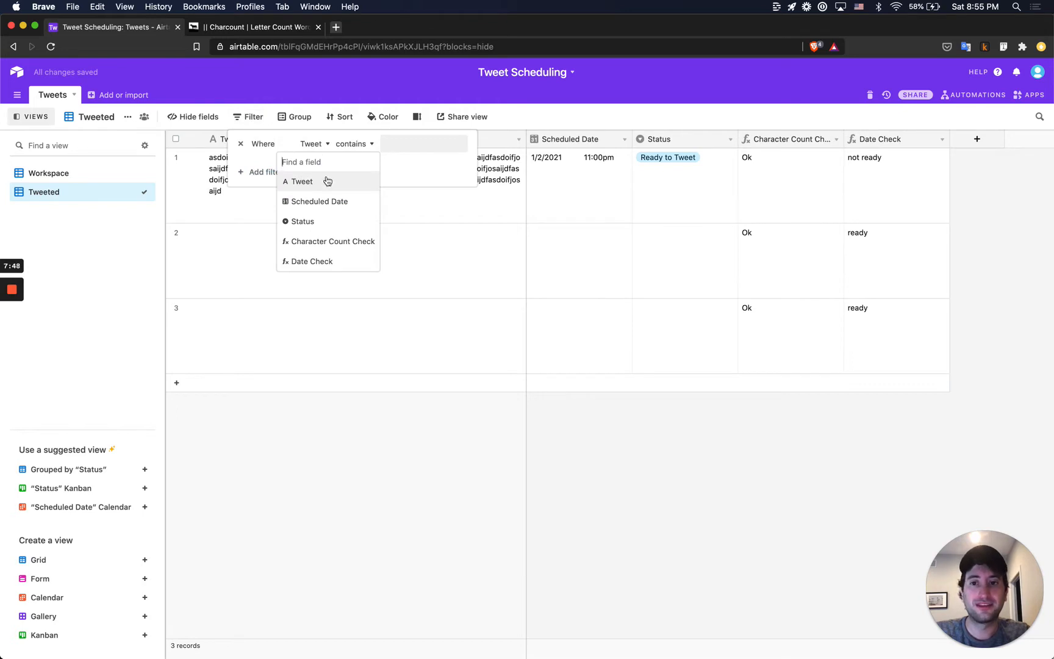
click(317, 266)
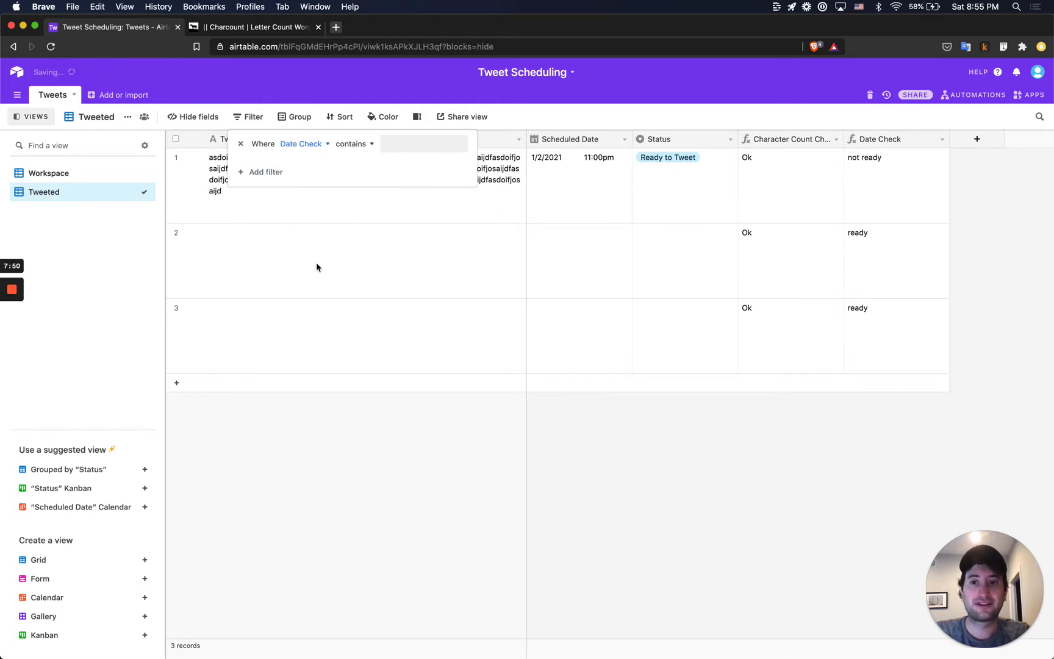
click(353, 144)
click(360, 232)
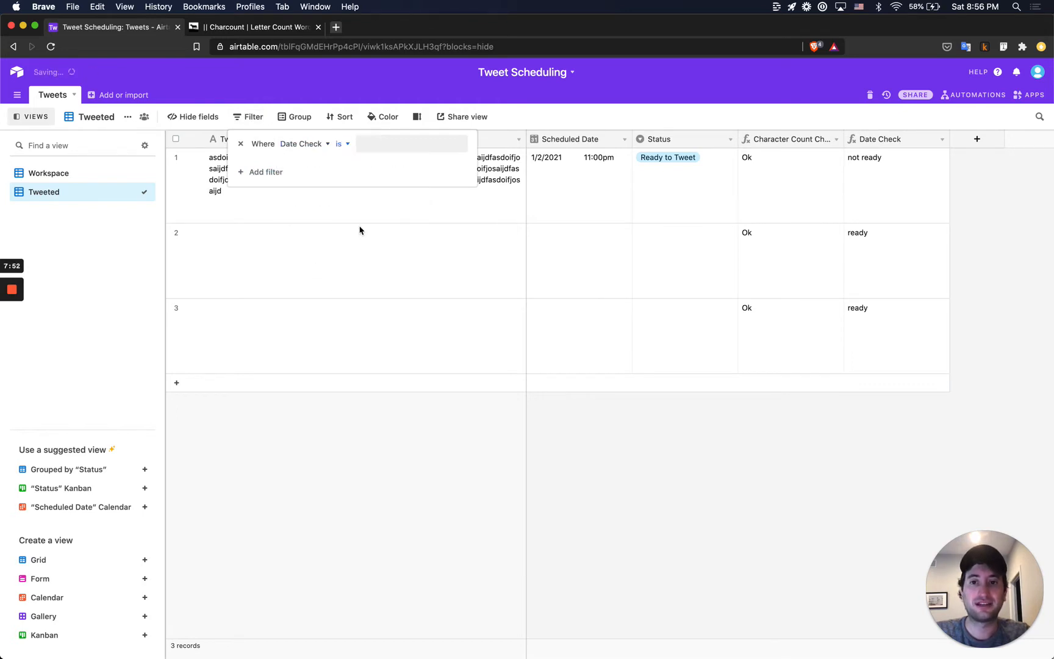
click(405, 145)
text(ready)
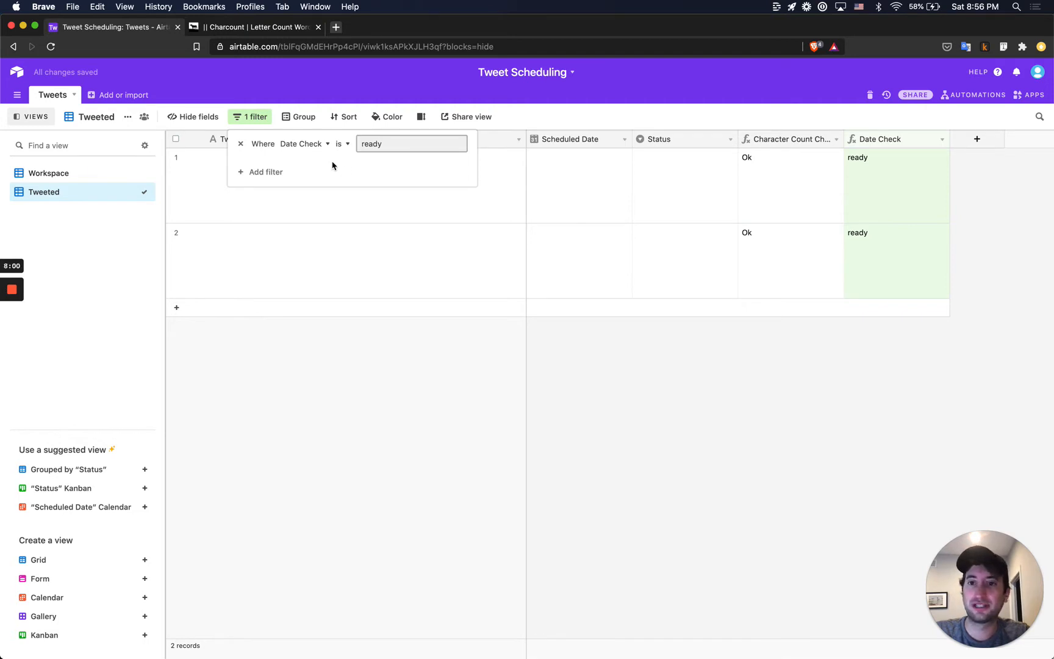
Step: Add a second filter condition requiring that Character Count Check is Ok
click(273, 173)
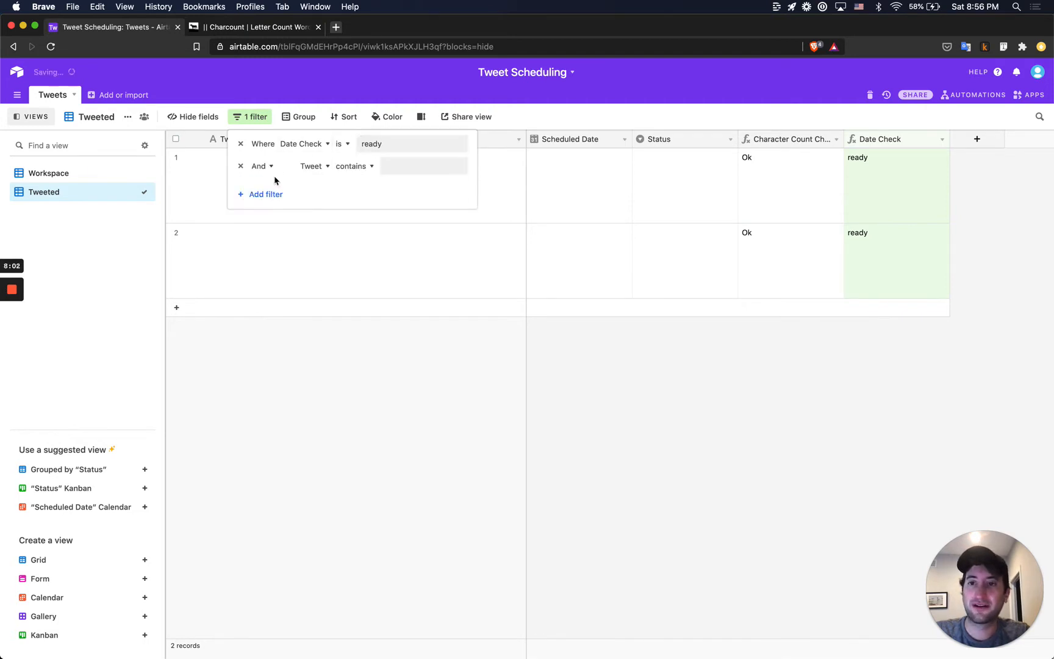
click(328, 166)
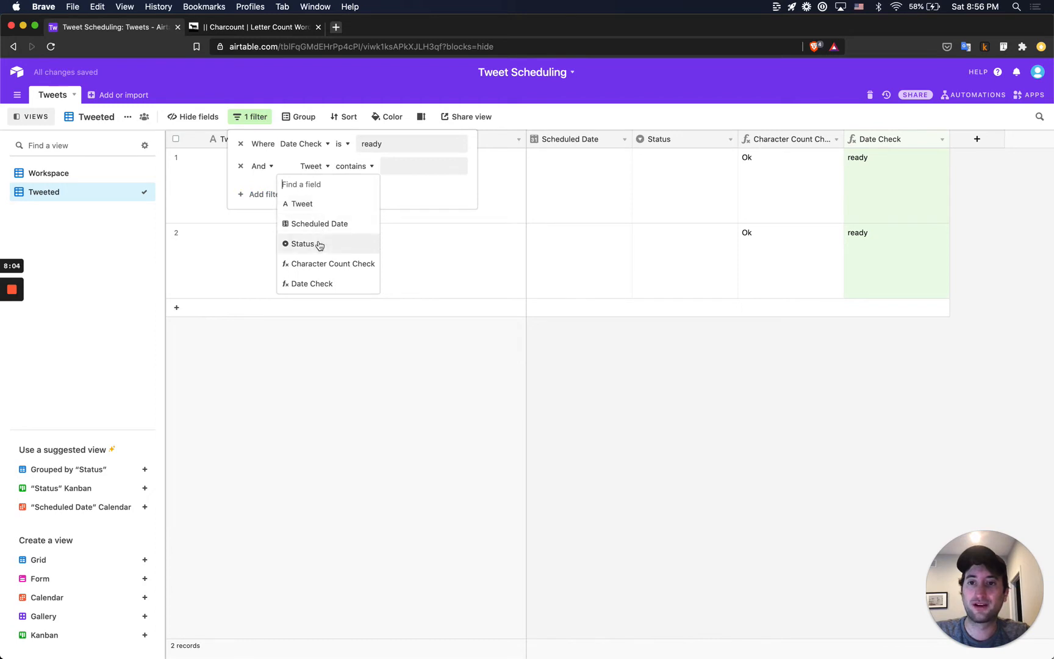
click(321, 263)
click(353, 166)
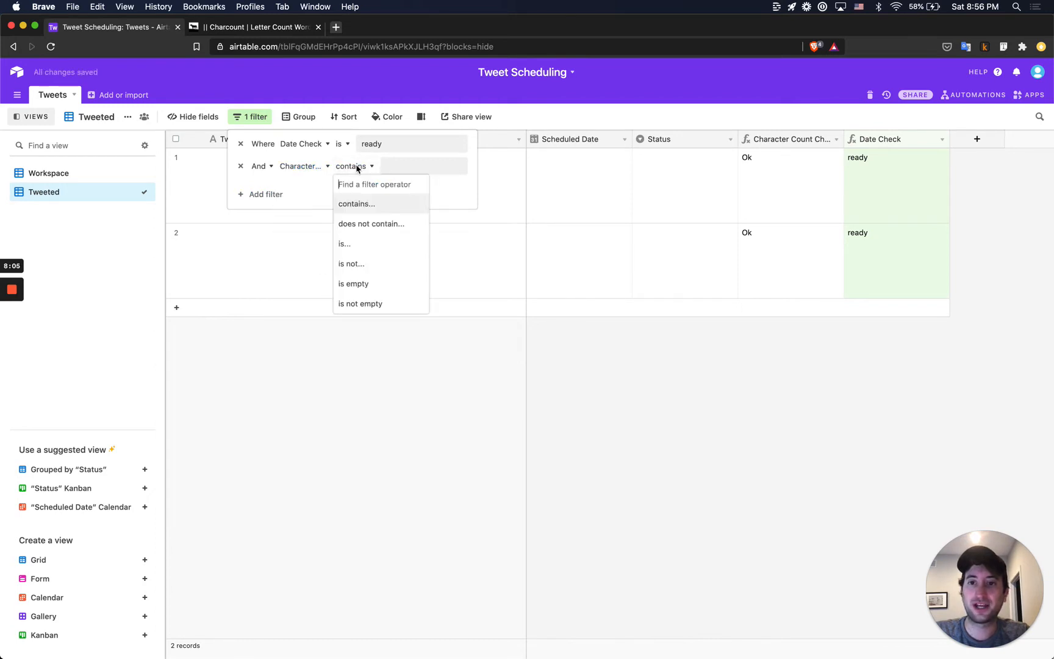
click(366, 249)
click(388, 174)
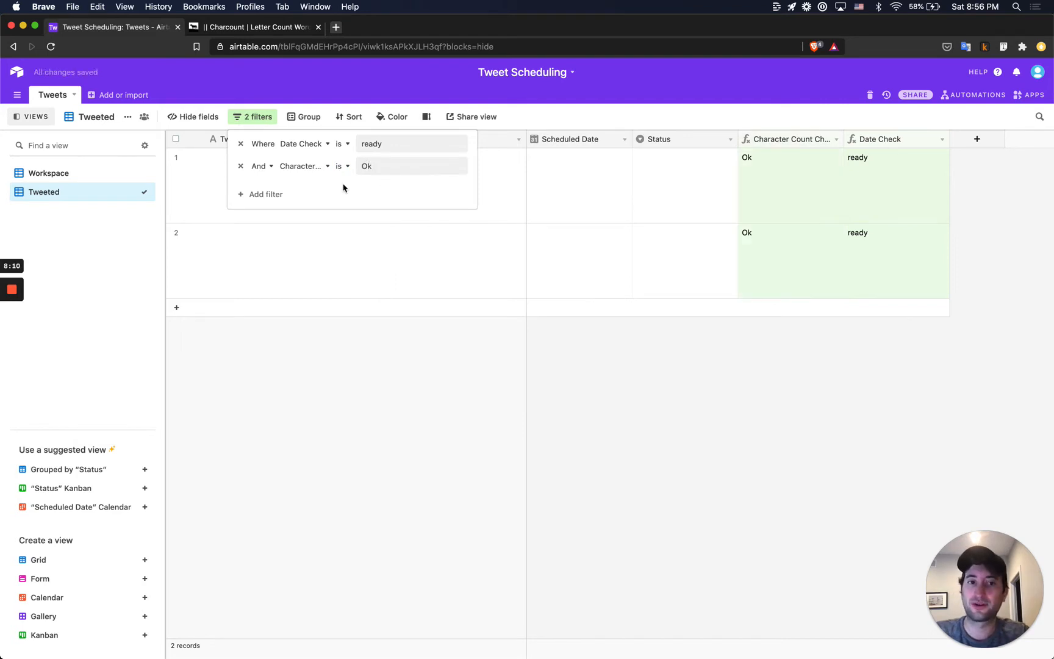
Step: Add a third filter condition requiring that Status is Ready to Tweet, and return to the Workspace view
click(266, 194)
click(301, 191)
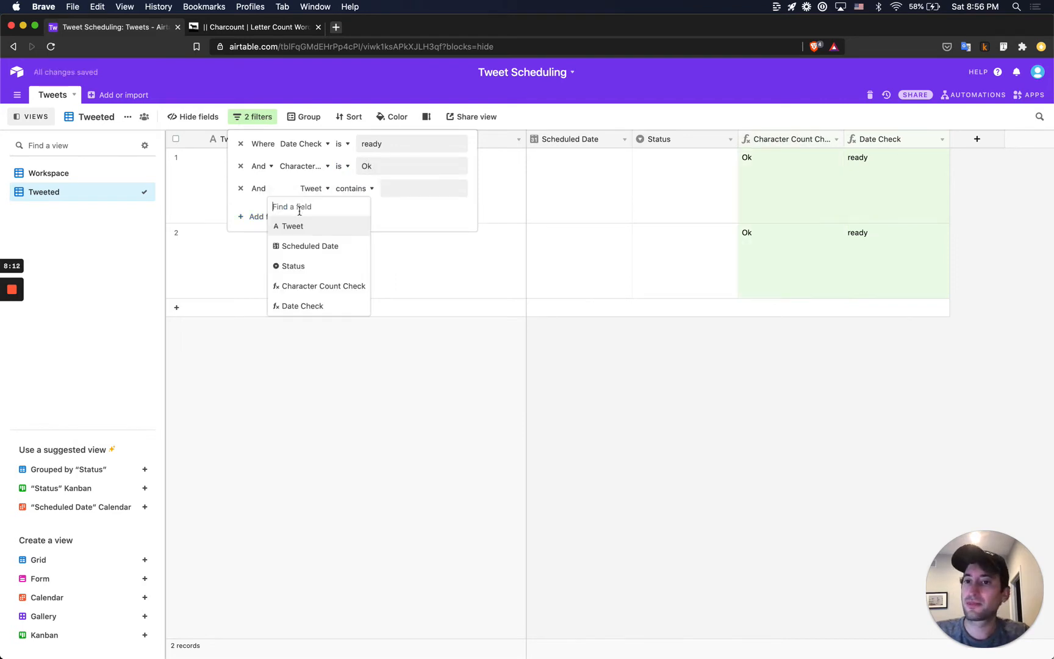
click(303, 266)
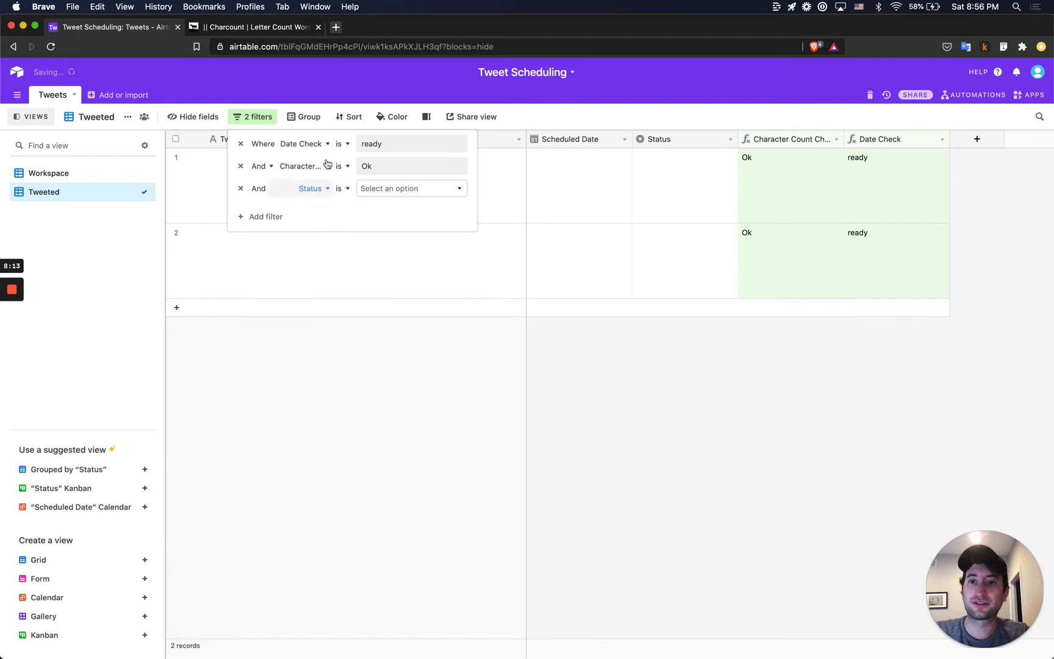
click(381, 194)
click(394, 247)
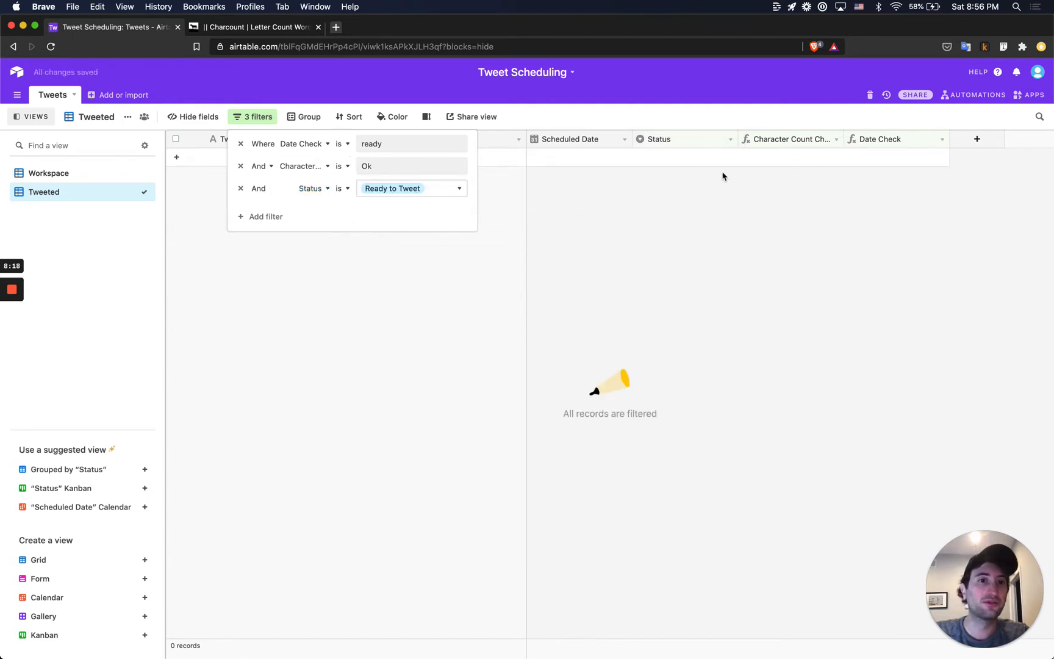
click(416, 267)
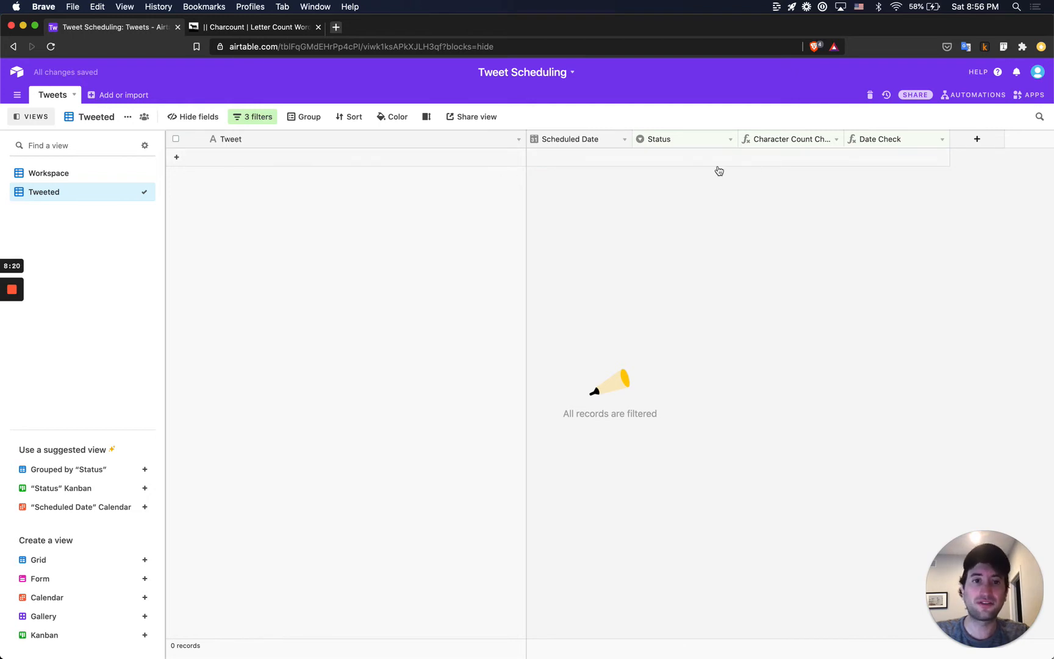
click(94, 173)
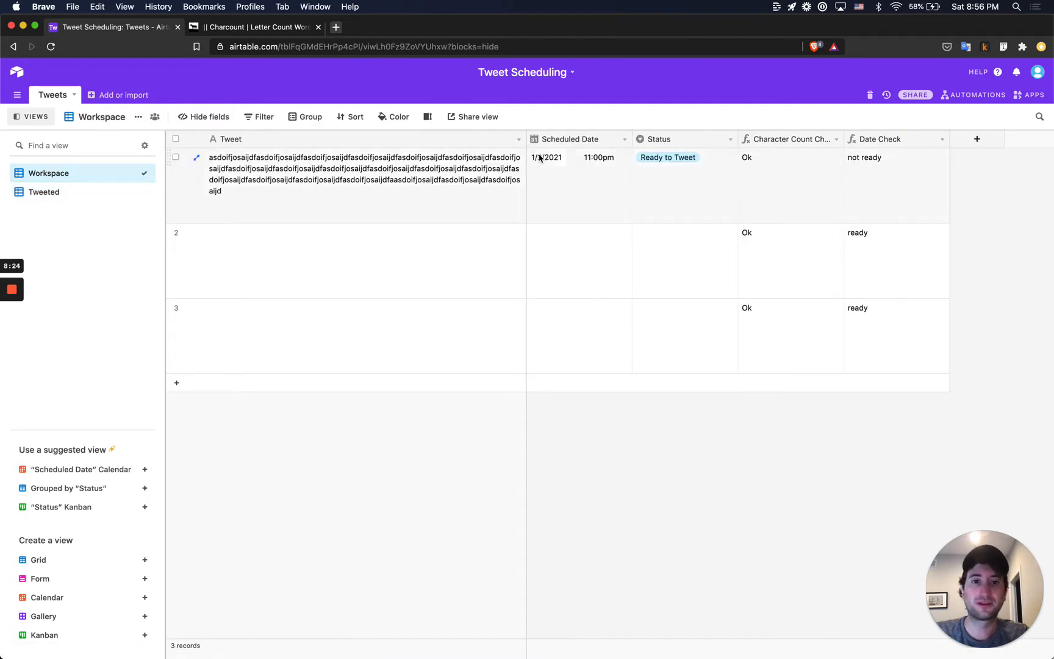
click(540, 159)
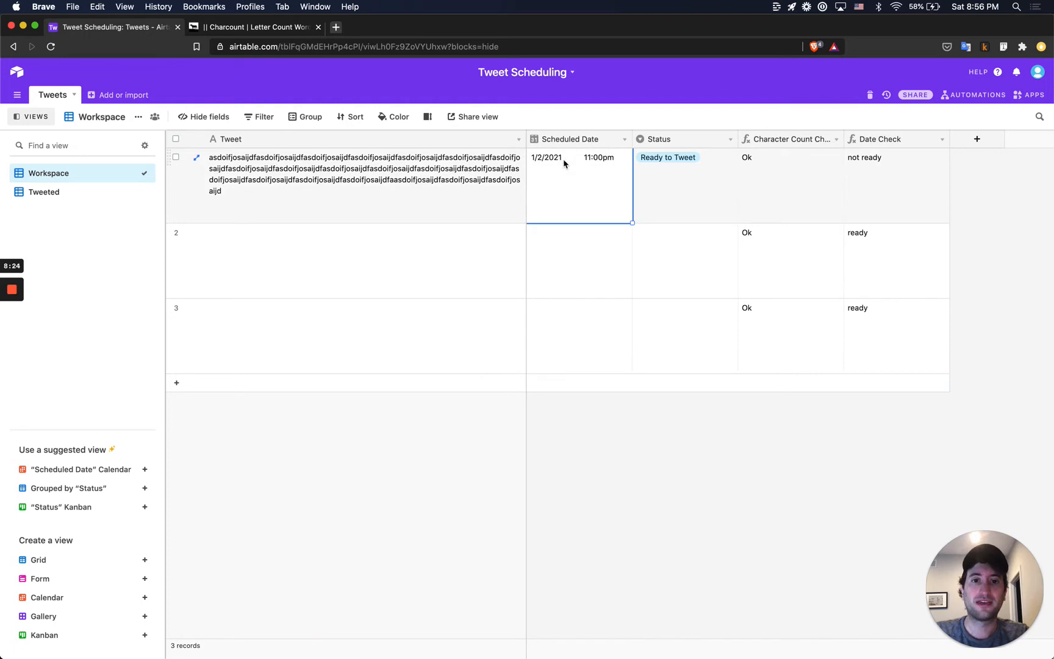
click(595, 160)
scroll(598, 186, down, 5)
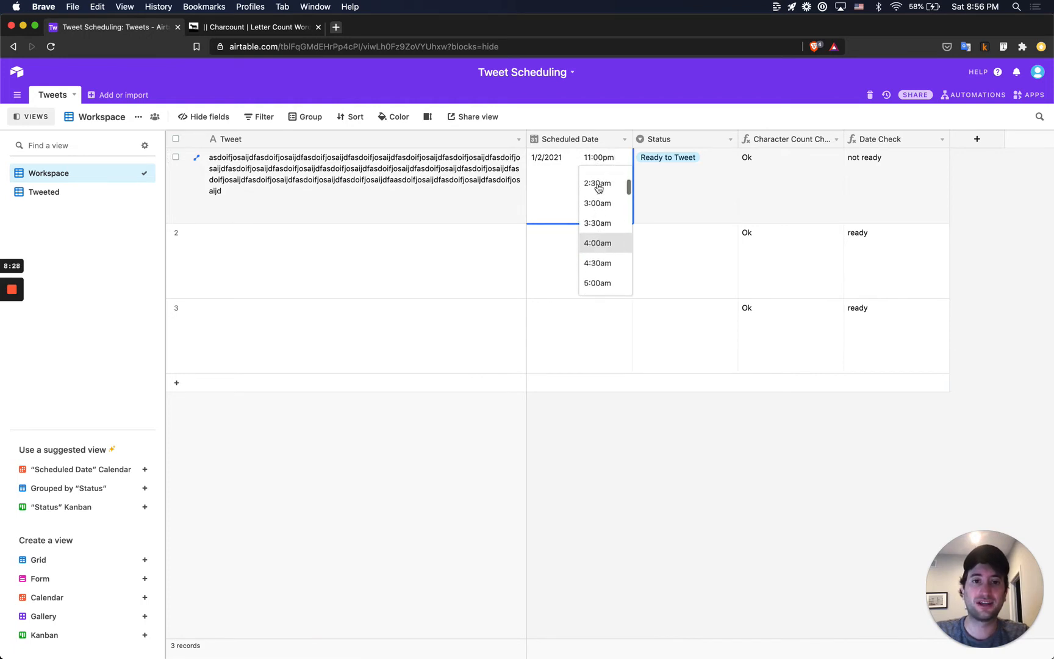
scroll(598, 188, up, 3)
click(553, 203)
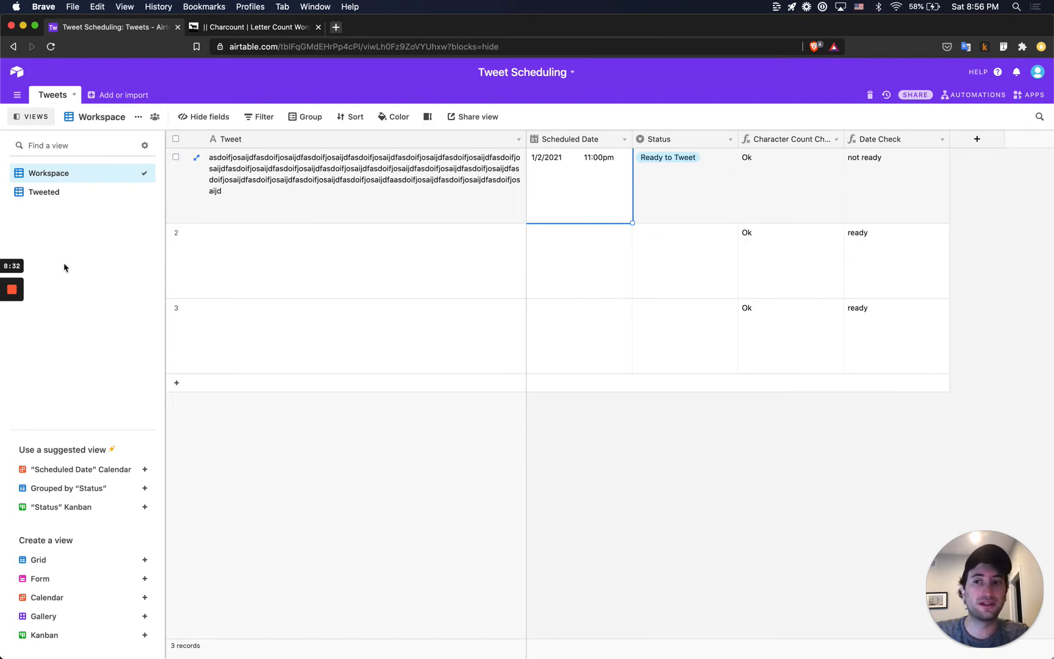
click(12, 337)
click(12, 337)
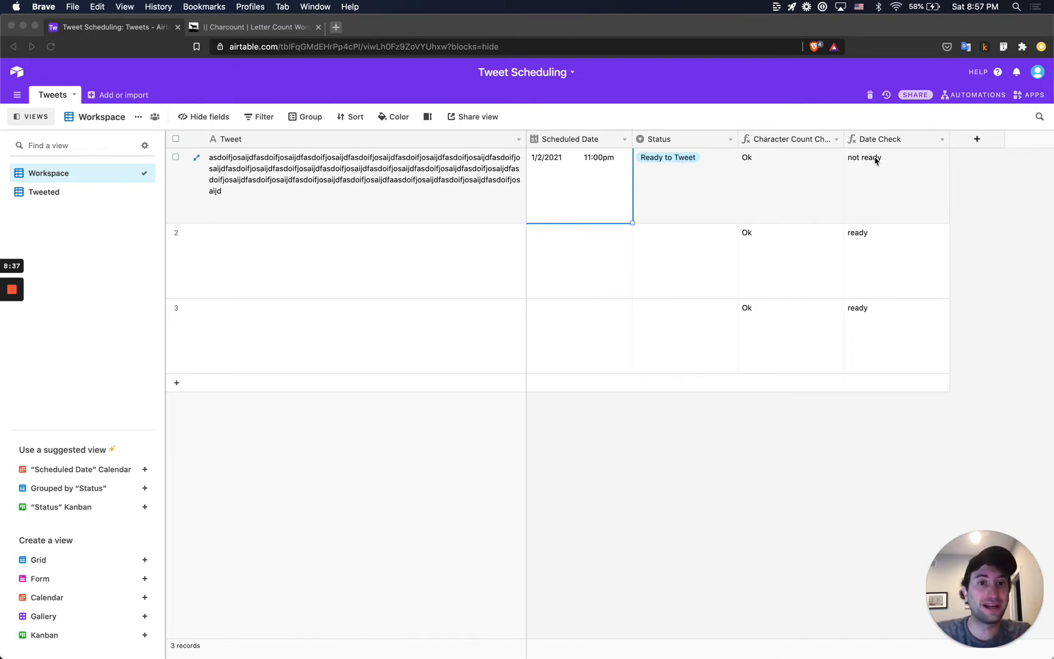
Step: Set the first record's scheduled time to 3:30am and check it in the filtered Tweeted view
click(606, 172)
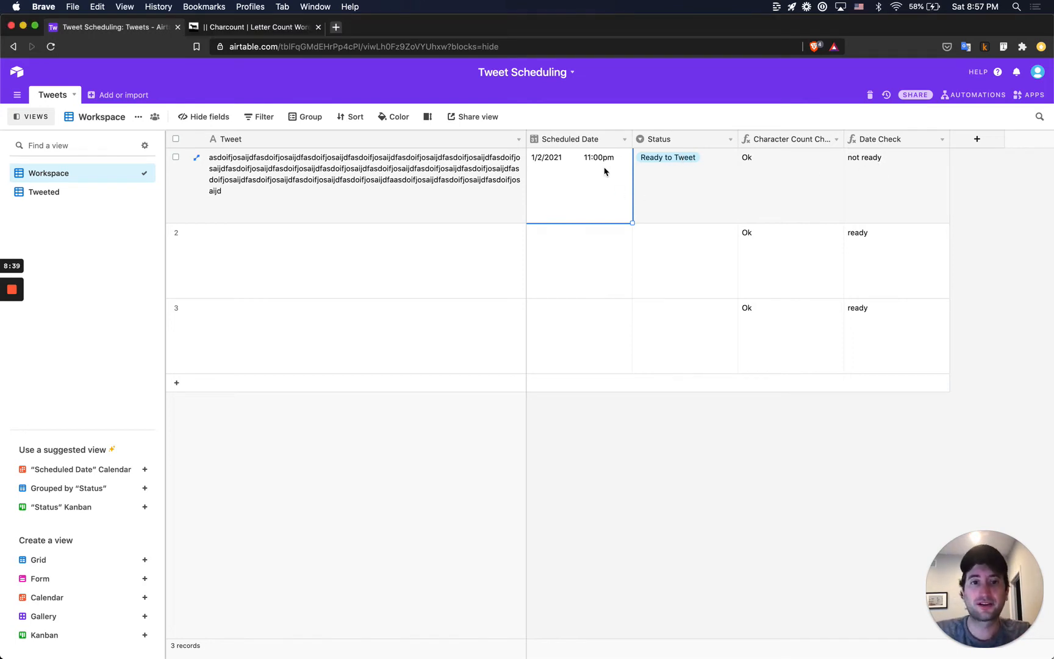
click(596, 161)
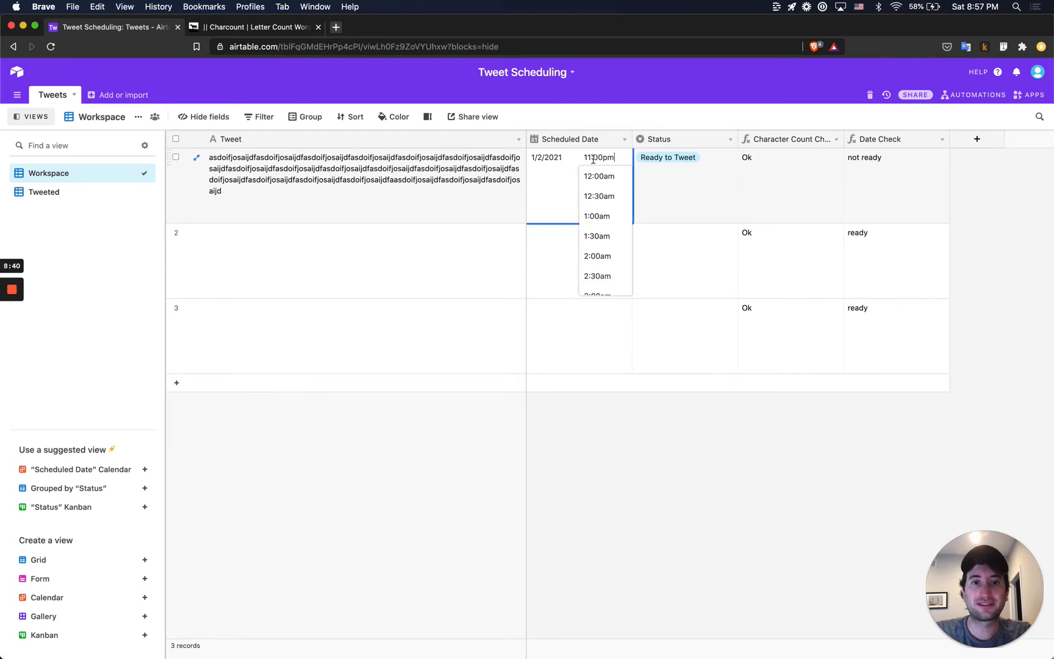
scroll(602, 238, down, 4)
click(602, 243)
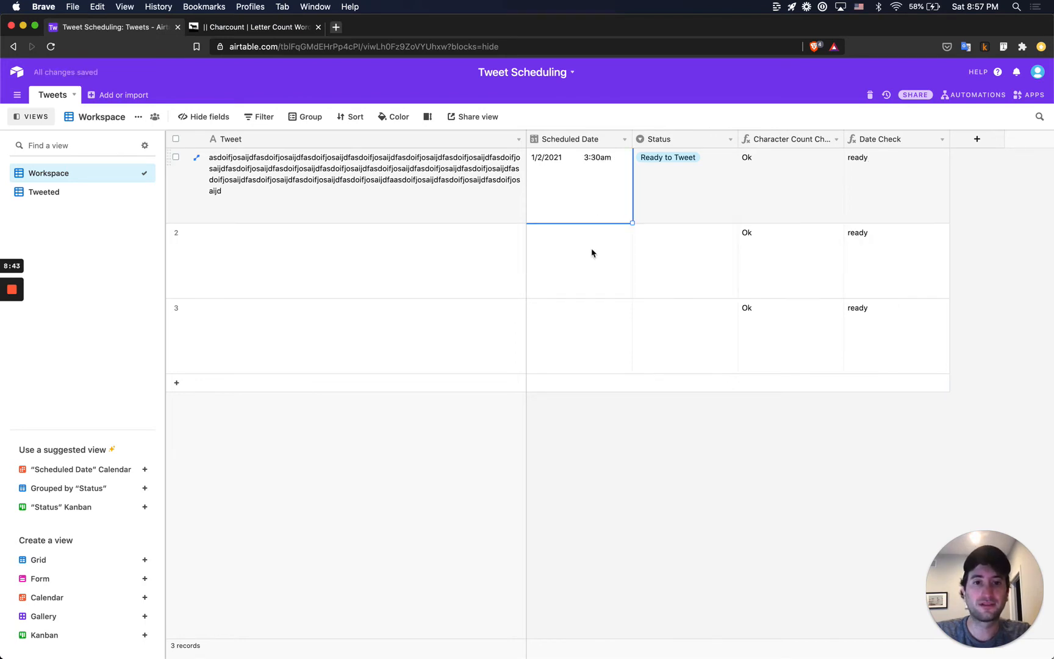
click(593, 312)
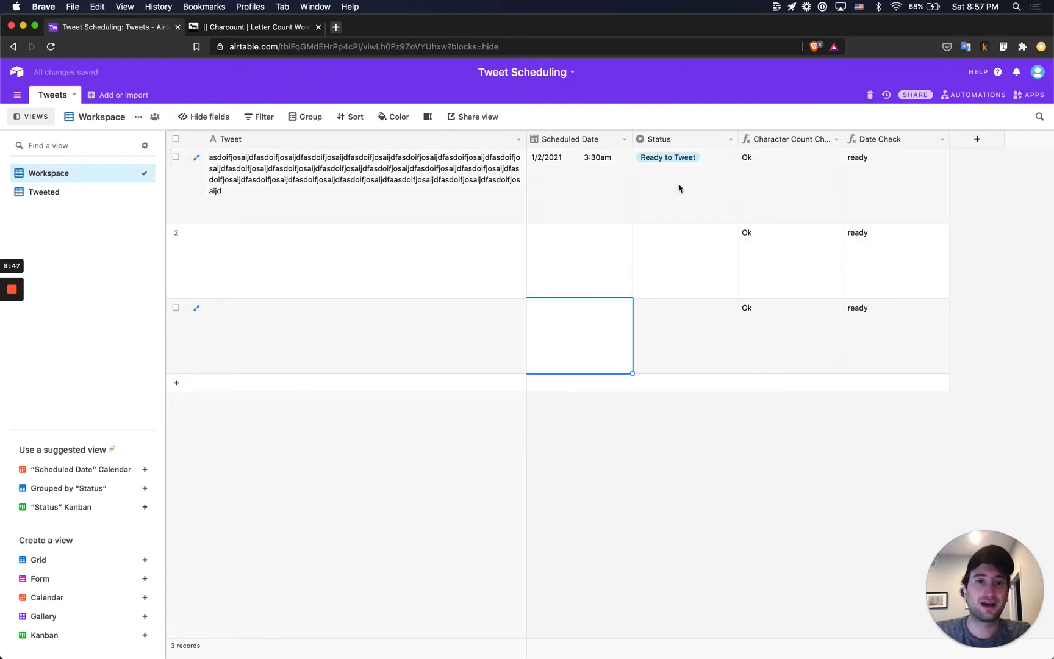
click(74, 191)
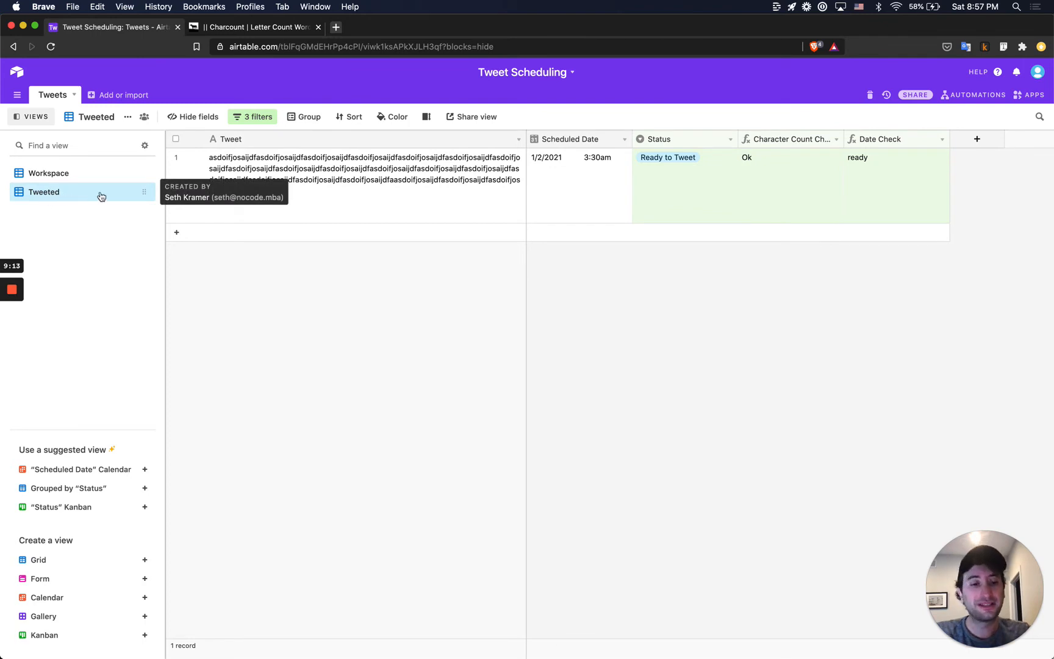
Step: Create a new automation in the base and name it Tweet
click(953, 95)
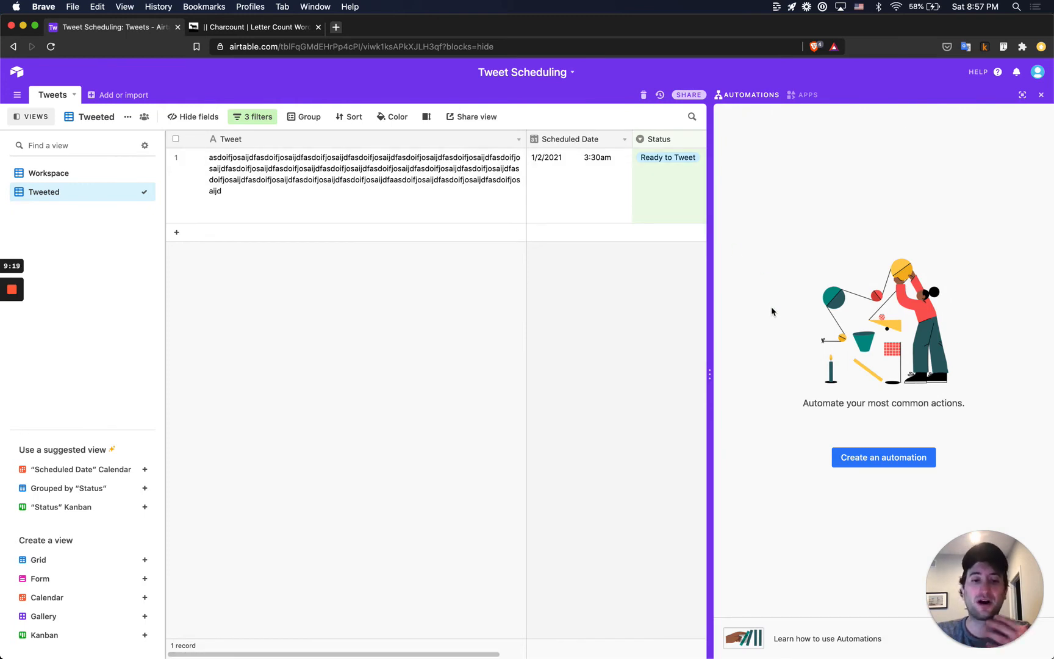
drag(970, 562, 489, 543)
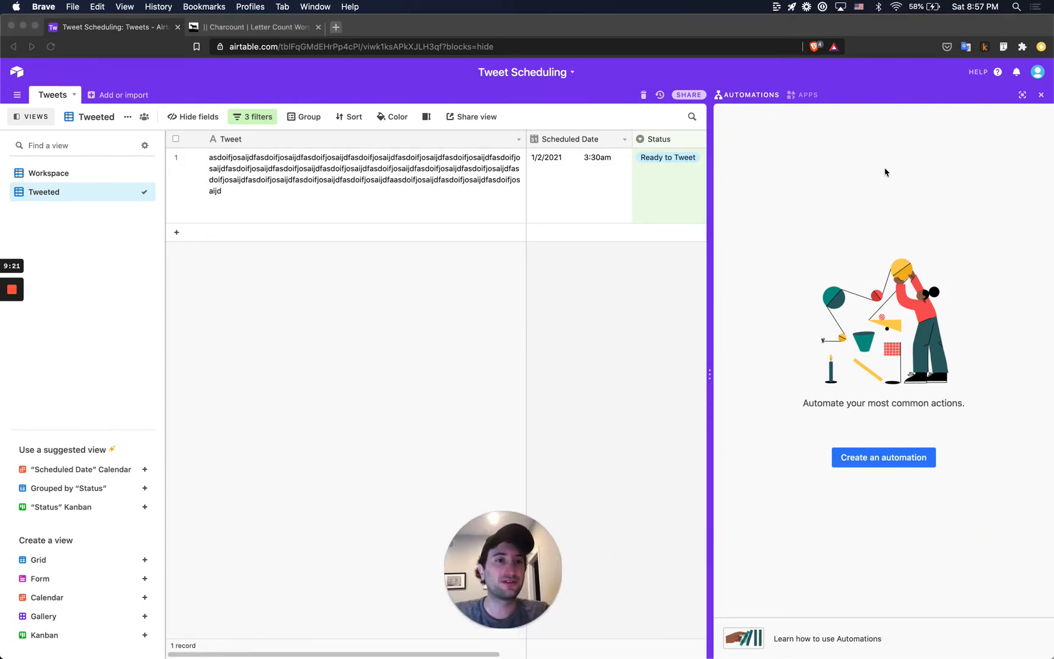
click(754, 102)
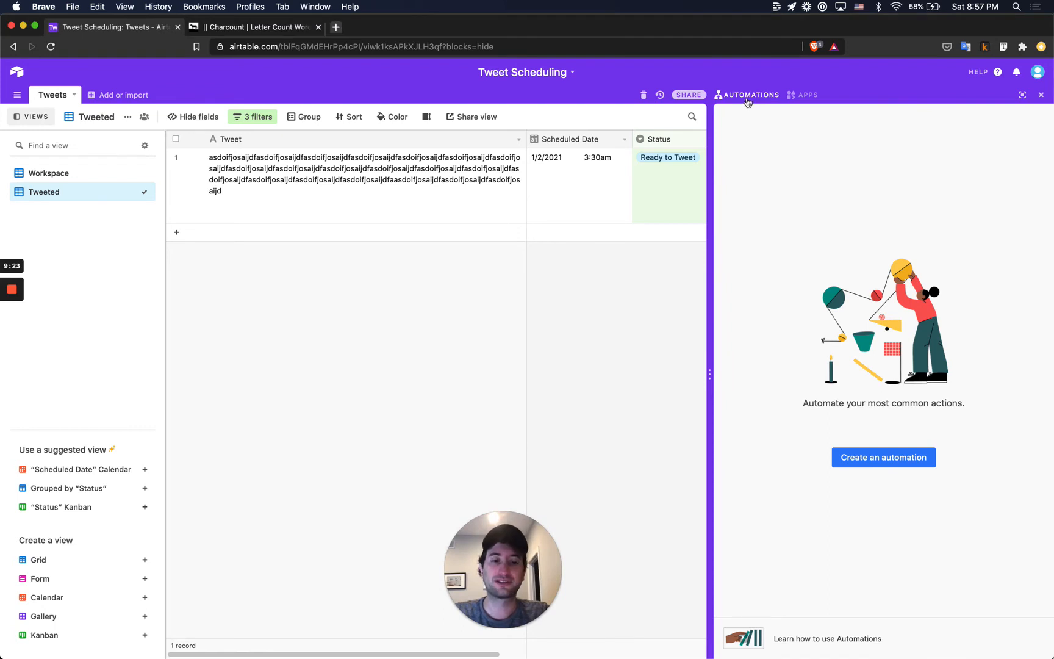
click(866, 459)
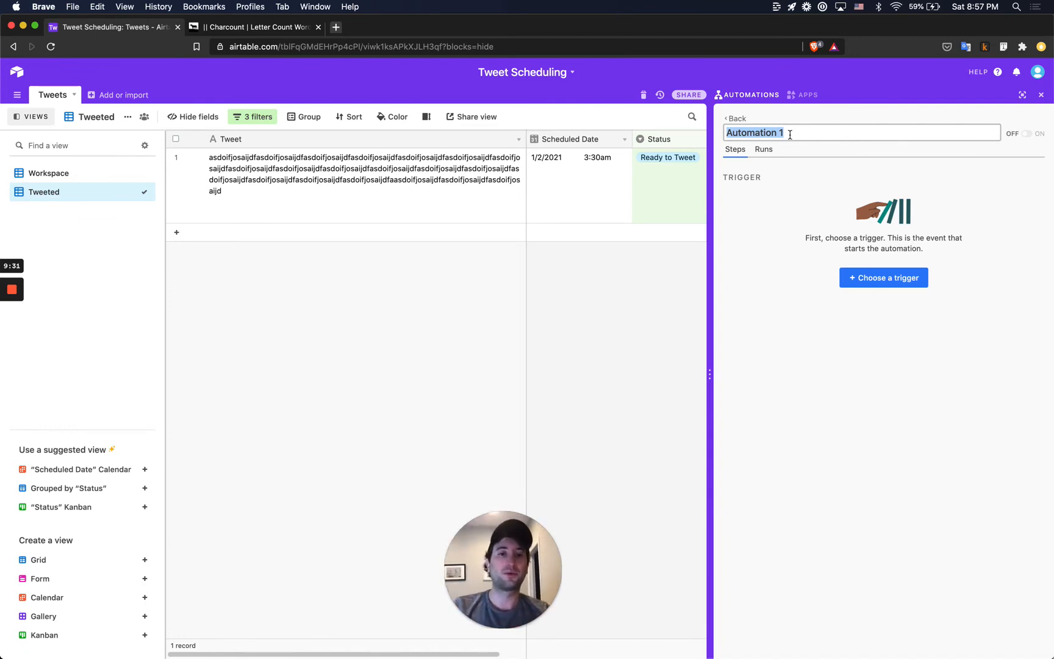
text(Tweet)
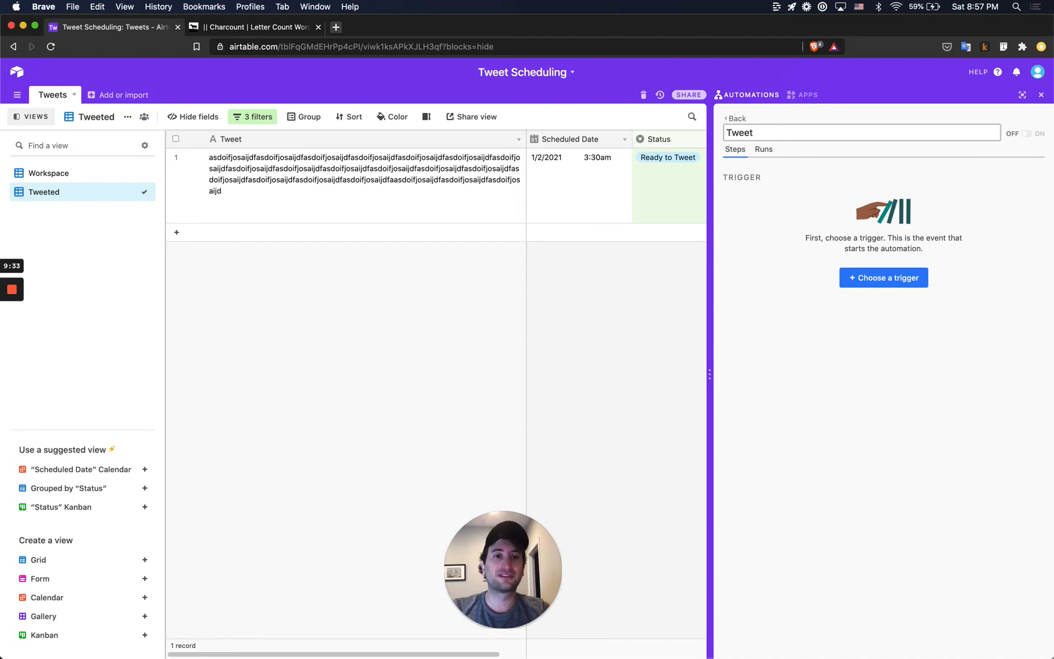
key(Return)
Step: Set the automation to trigger when a record enters the Tweeted view of the Tweets table, and test the trigger
click(881, 277)
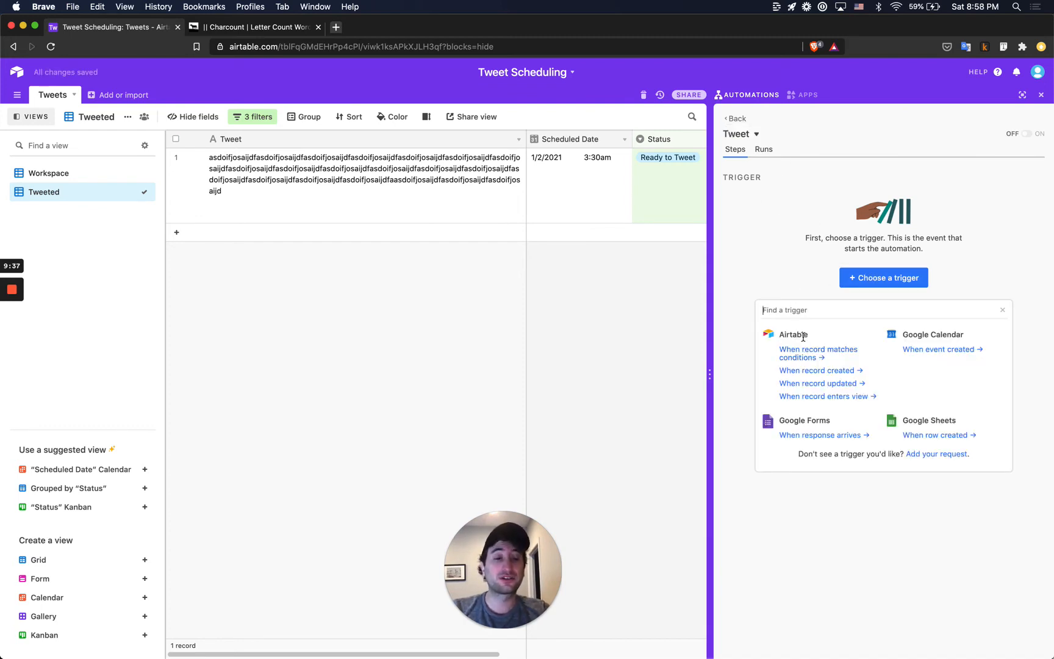
click(805, 398)
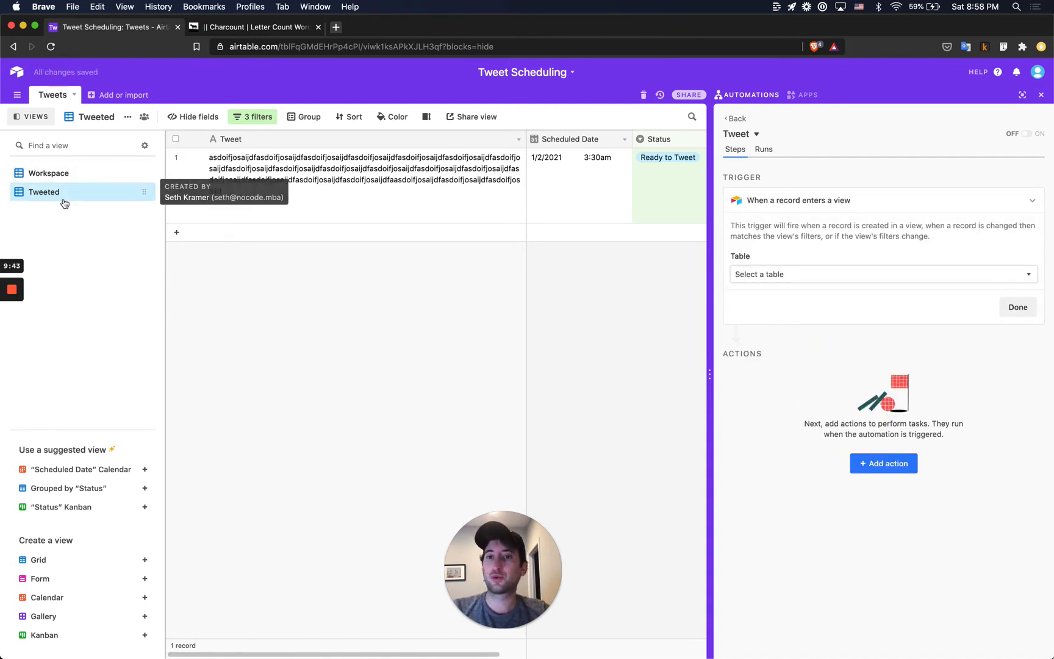
click(749, 274)
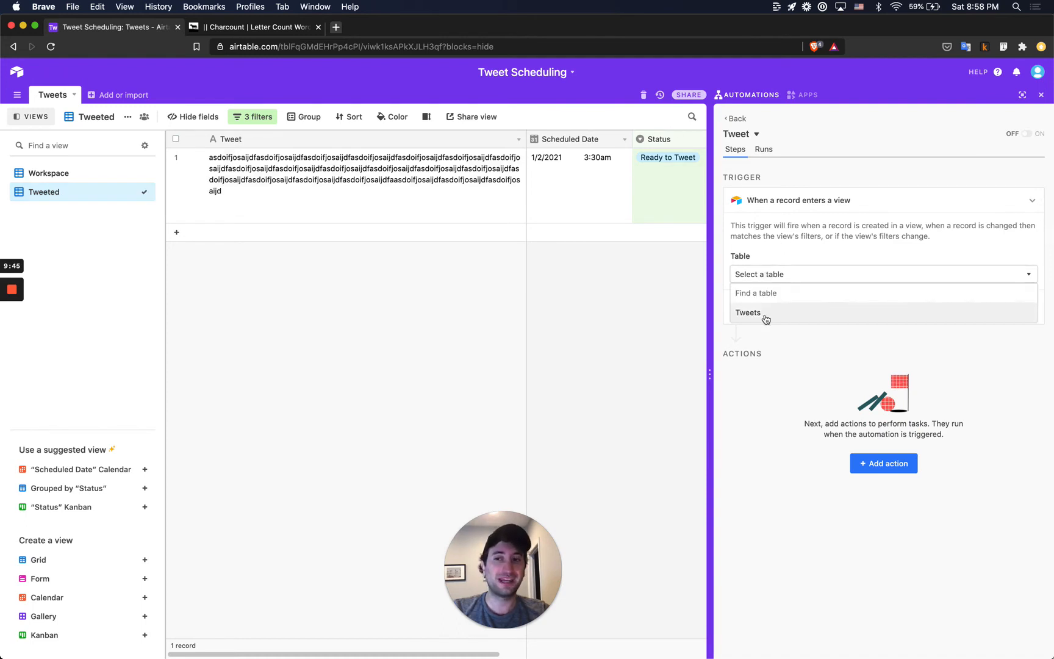
click(766, 316)
click(766, 316)
click(770, 372)
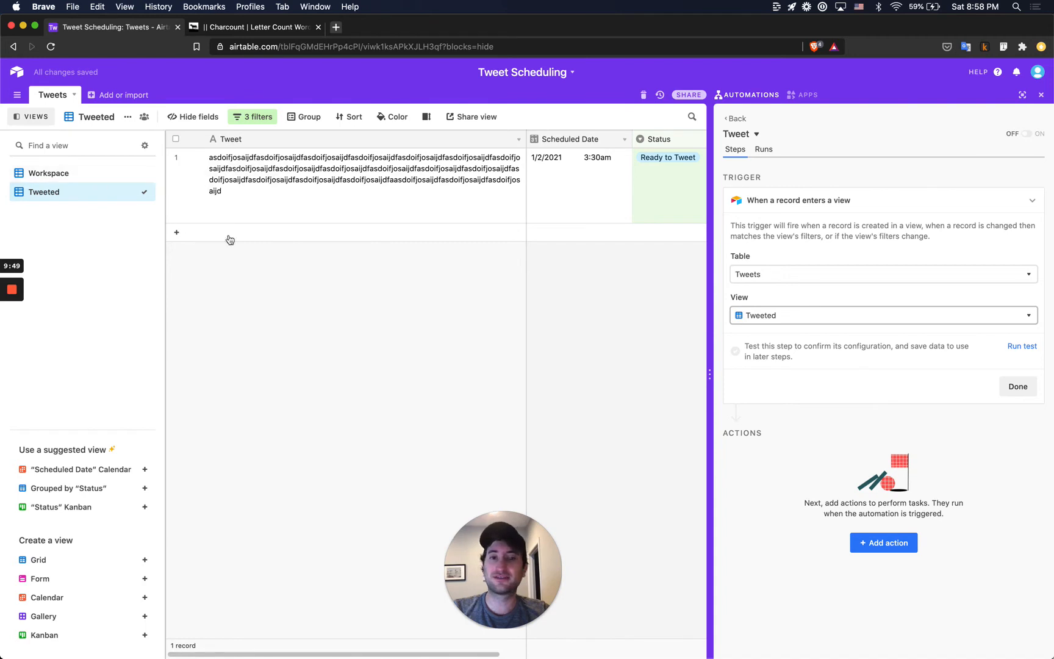
click(1011, 349)
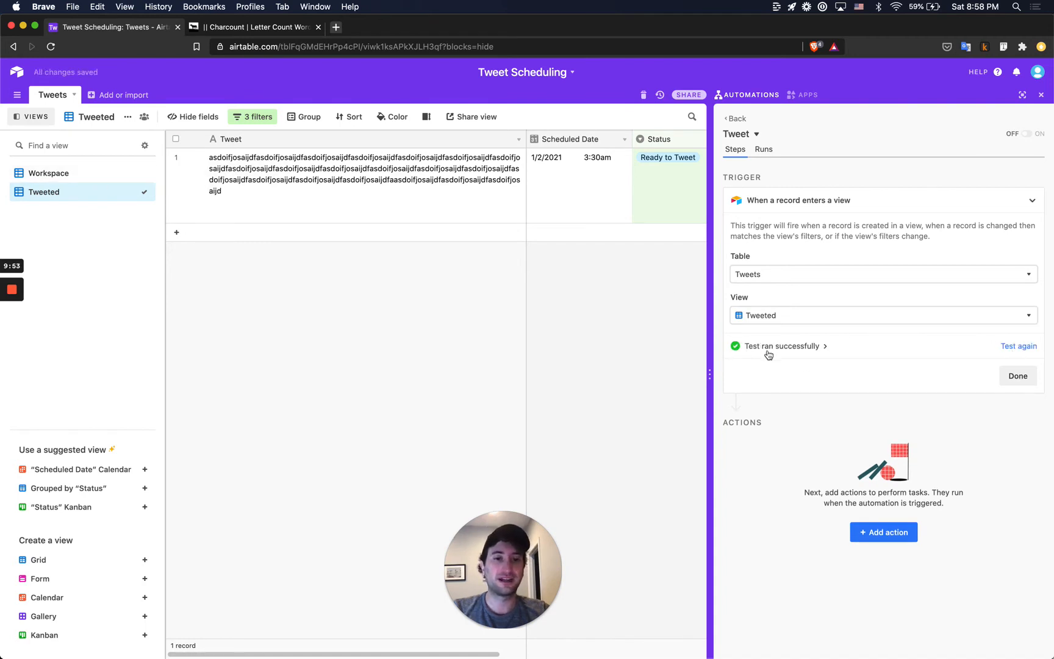
click(1018, 376)
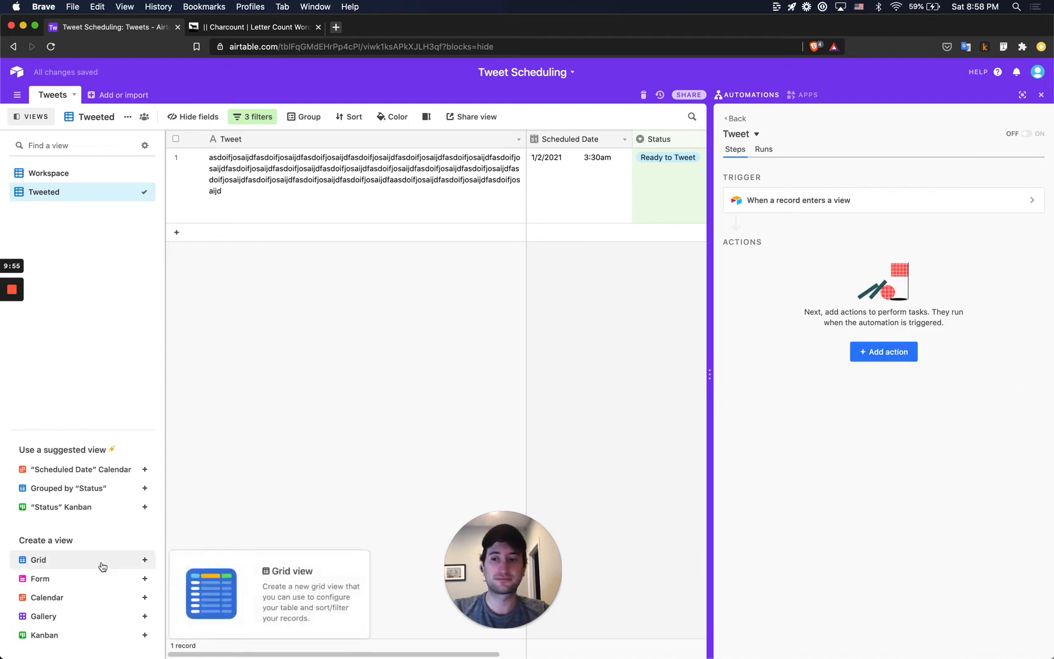
click(13, 337)
click(13, 337)
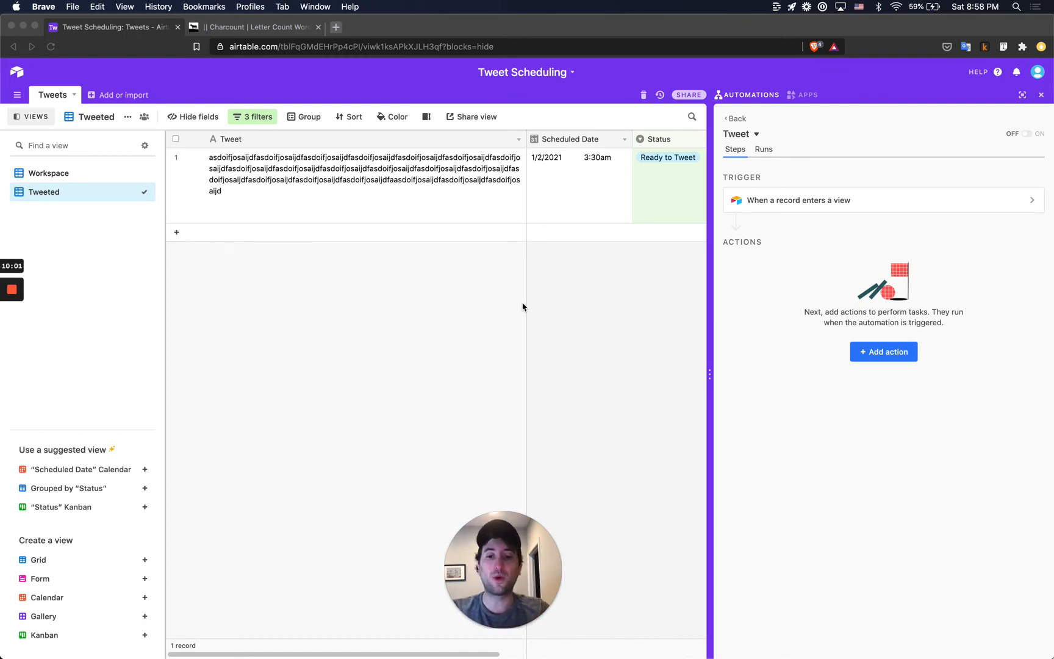
Step: Add a Twitter Post tweet action to the automation
click(881, 353)
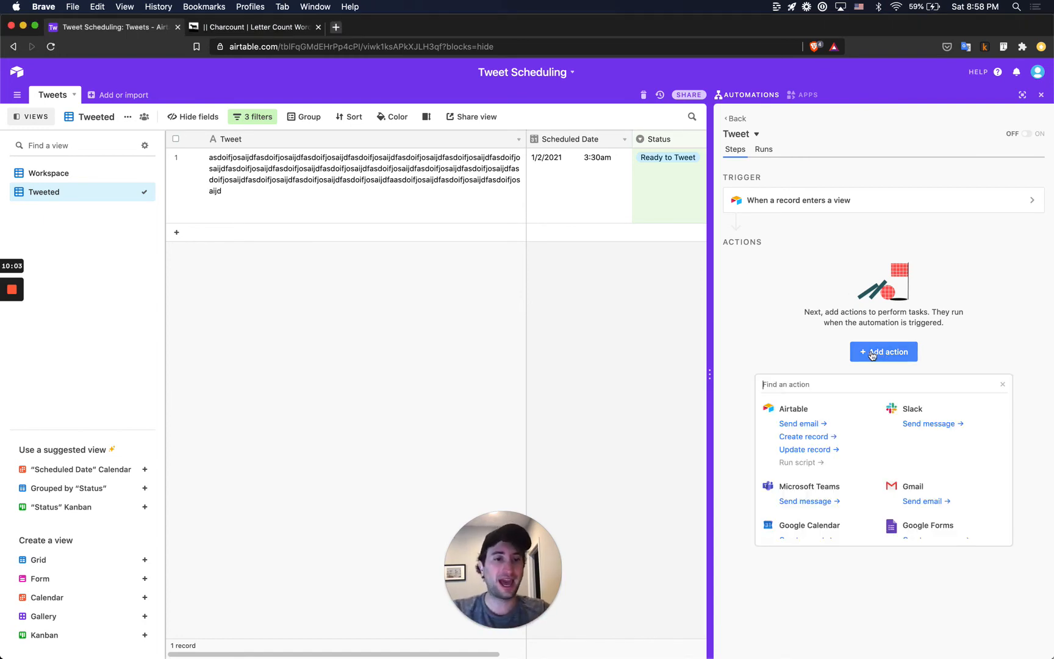
scroll(808, 427, down, 1)
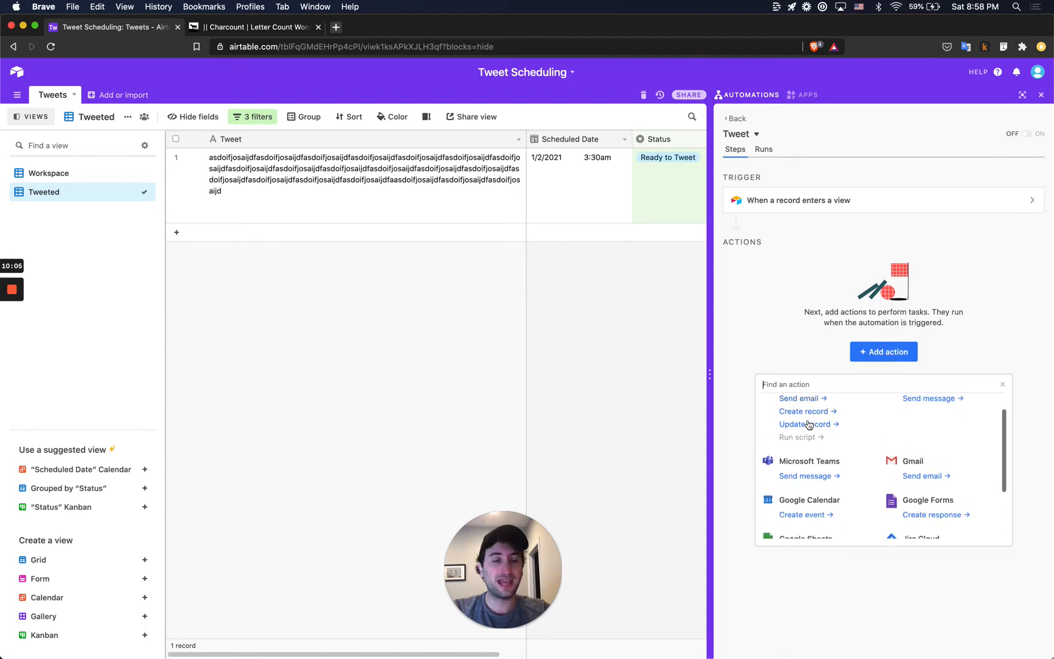
scroll(809, 427, up, 1)
scroll(792, 484, down, 1)
scroll(792, 484, down, 2)
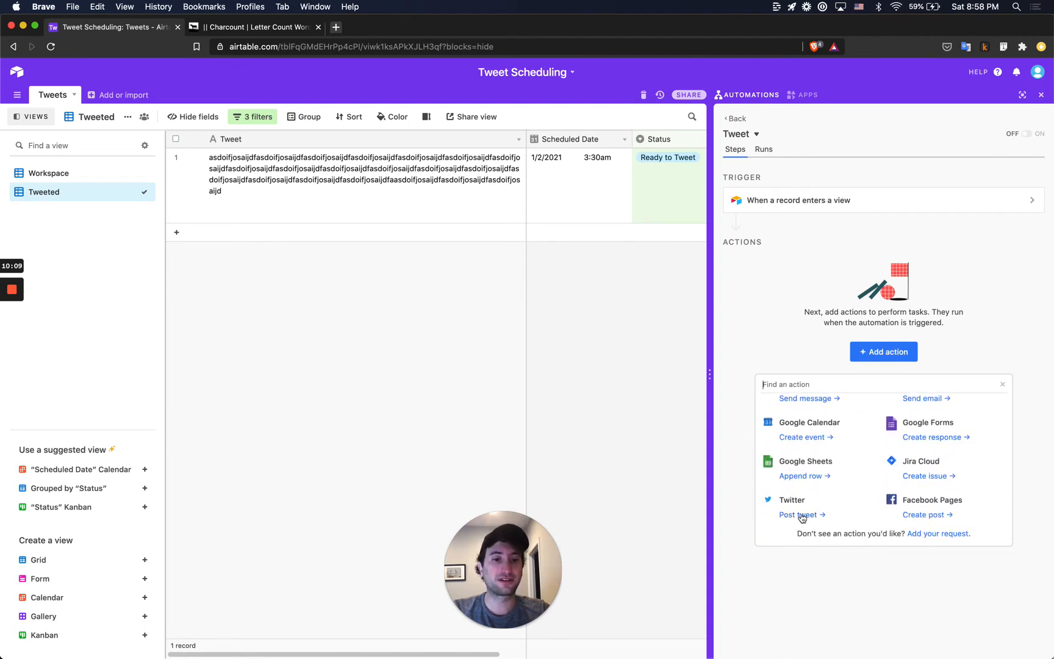
text(tw)
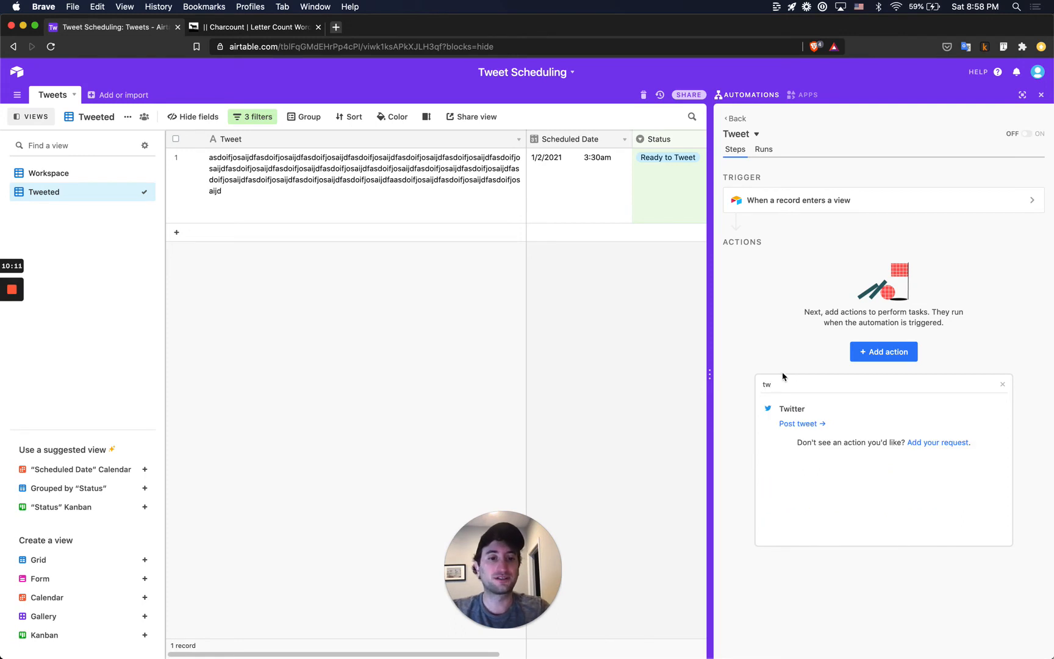
click(786, 422)
Step: Choose the already connected Twitter account for the Post tweet action
click(772, 310)
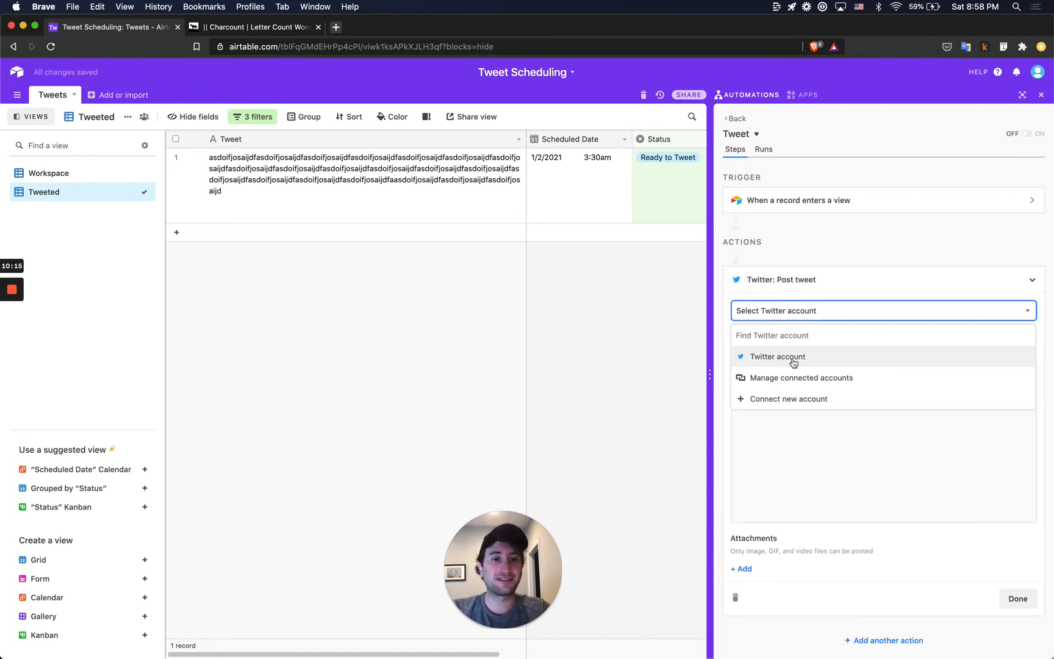
click(785, 361)
click(780, 309)
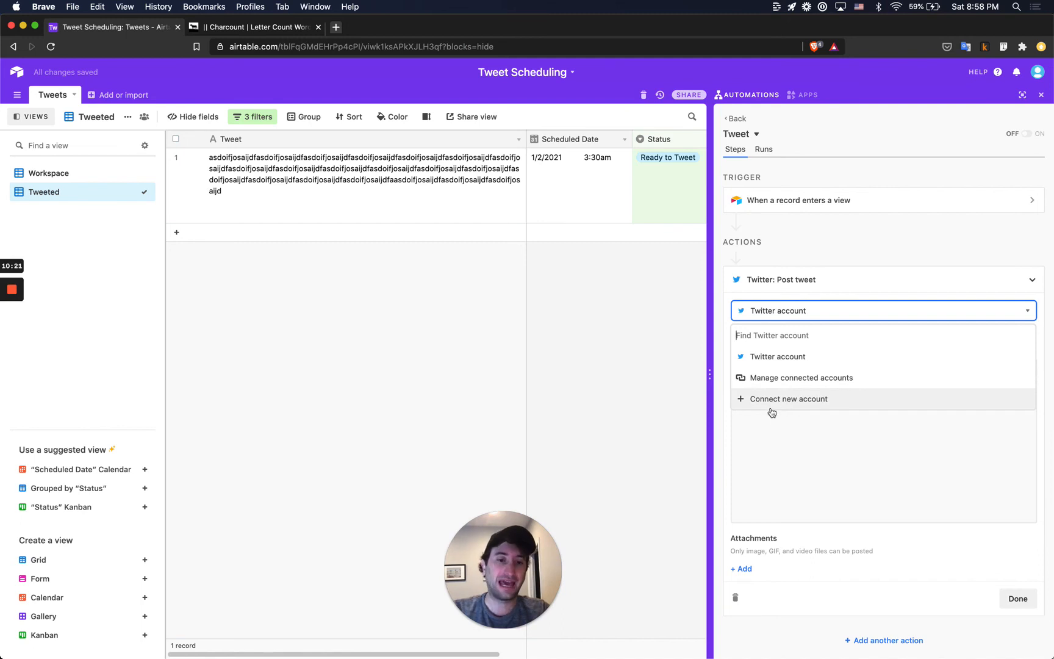
click(775, 356)
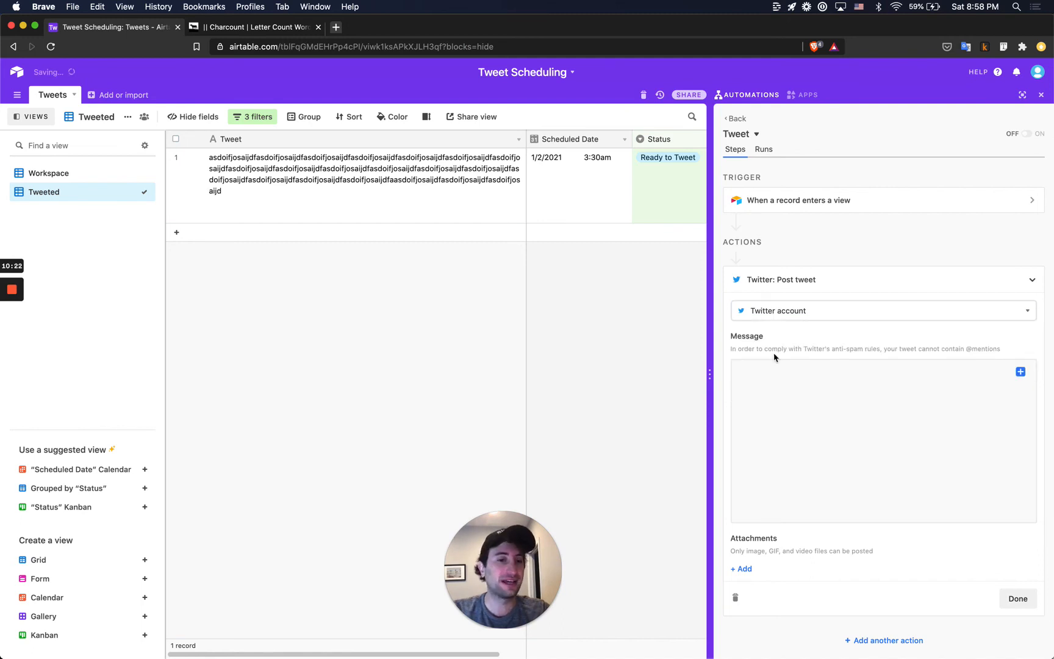
Step: Insert the Tweet field of the triggering record as the tweet's message and finish the Post tweet action
click(796, 376)
click(1020, 372)
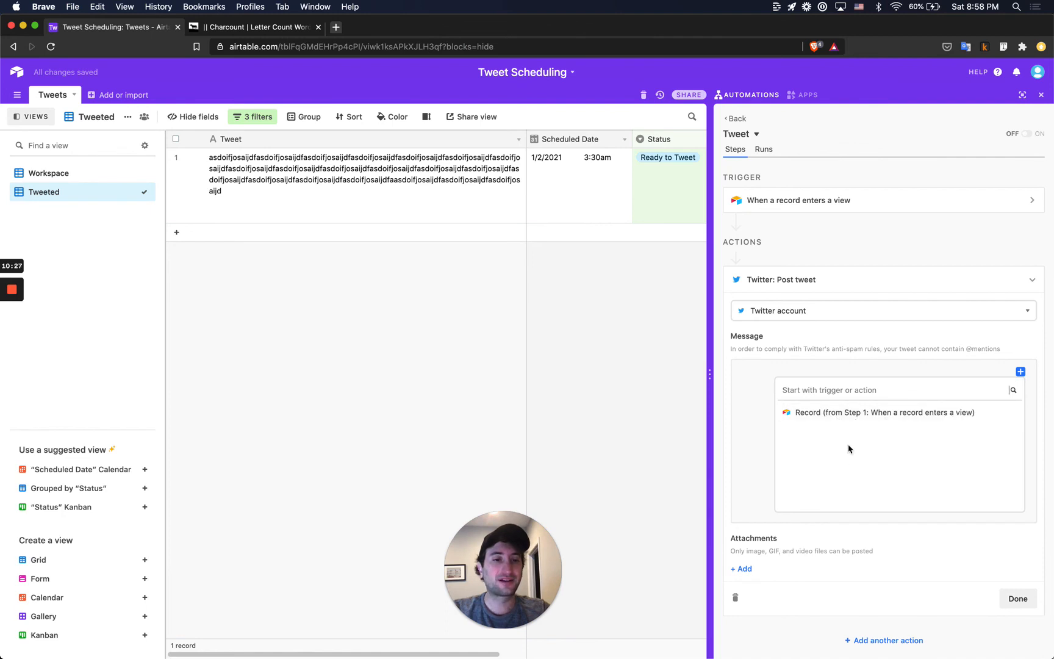
click(997, 413)
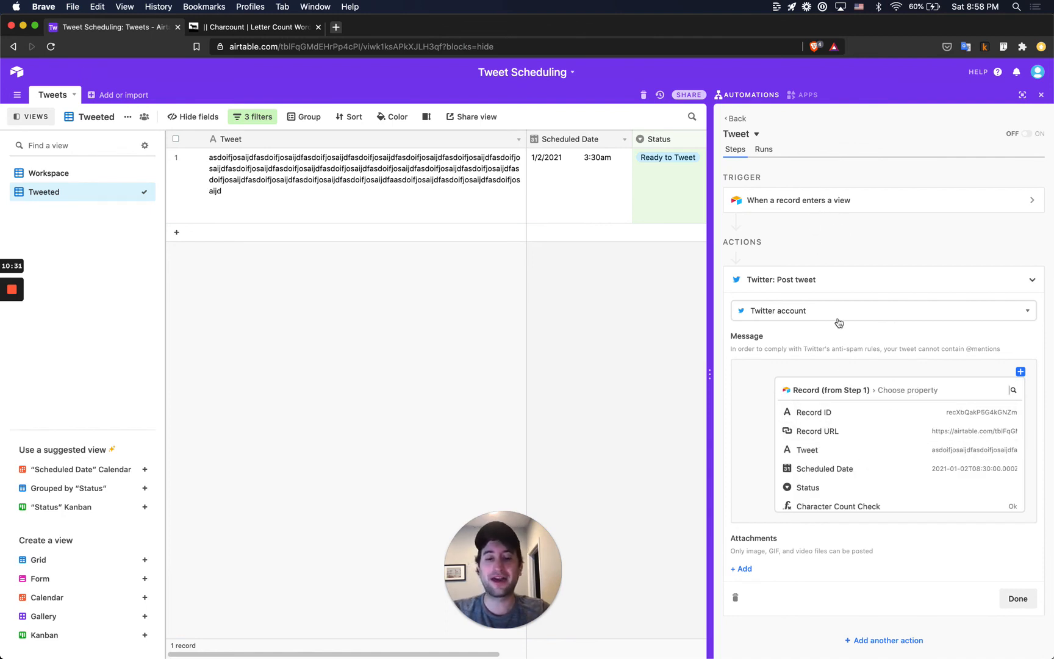
scroll(844, 446, down, 1)
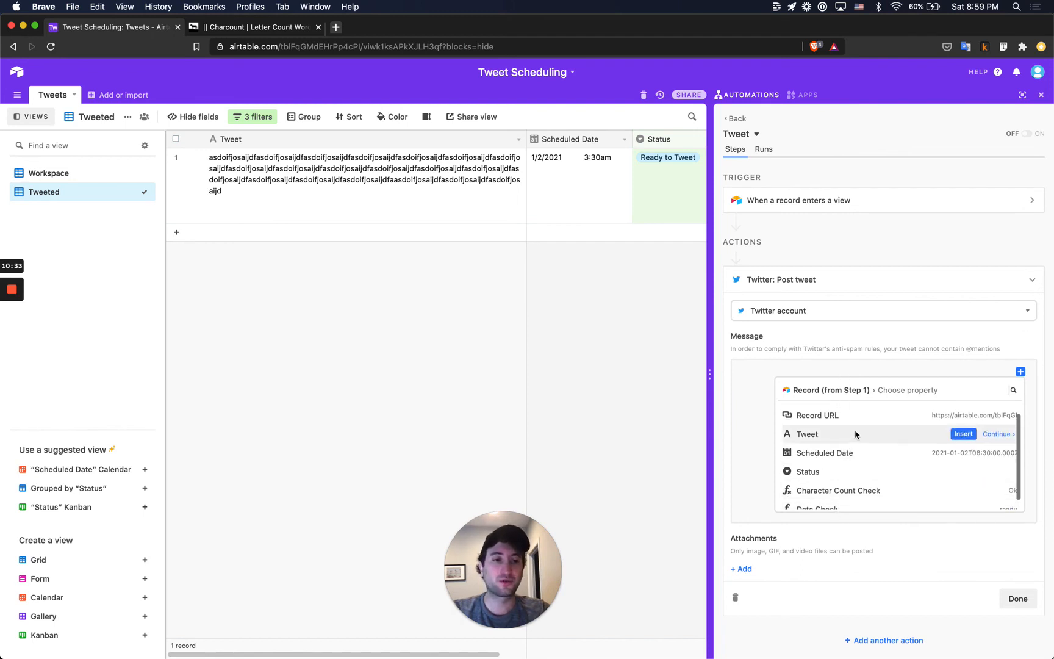
click(956, 434)
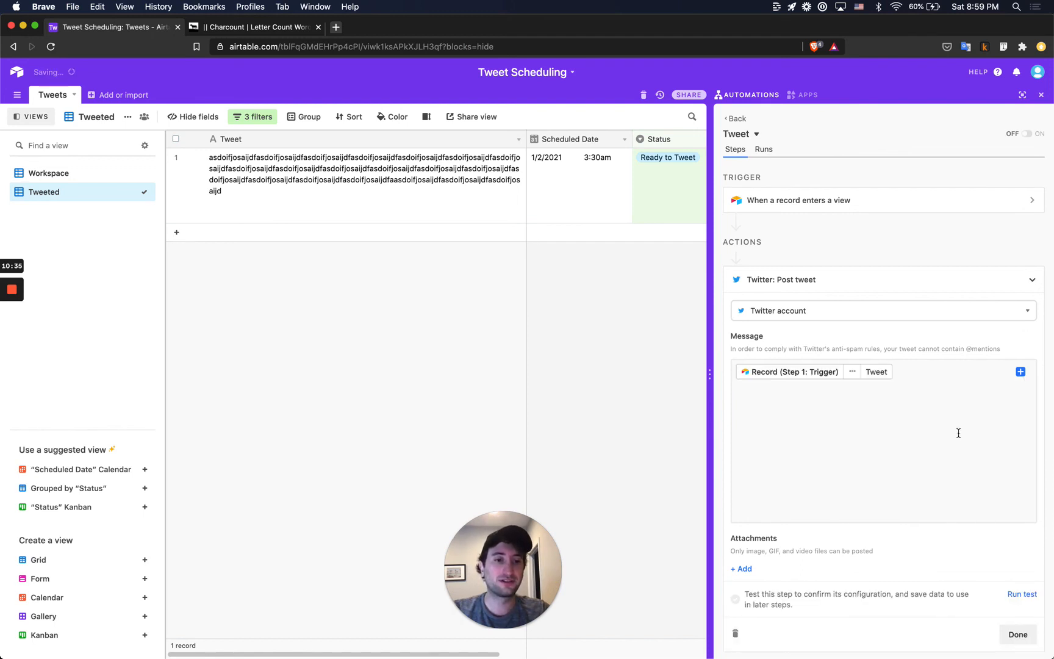
scroll(845, 438, down, 1)
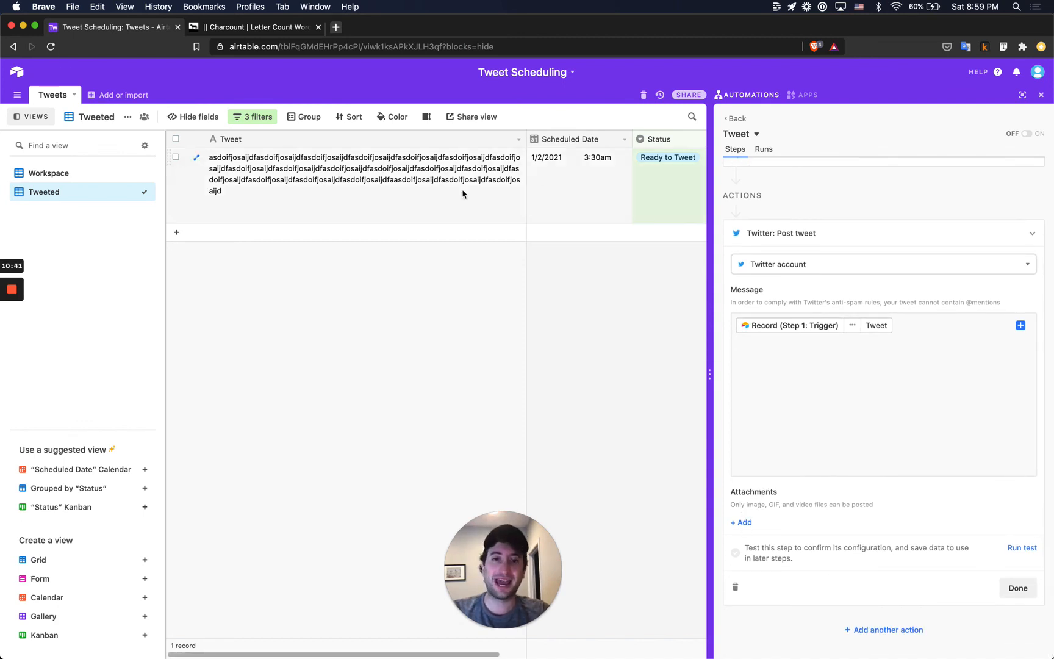
scroll(464, 196, right, 2)
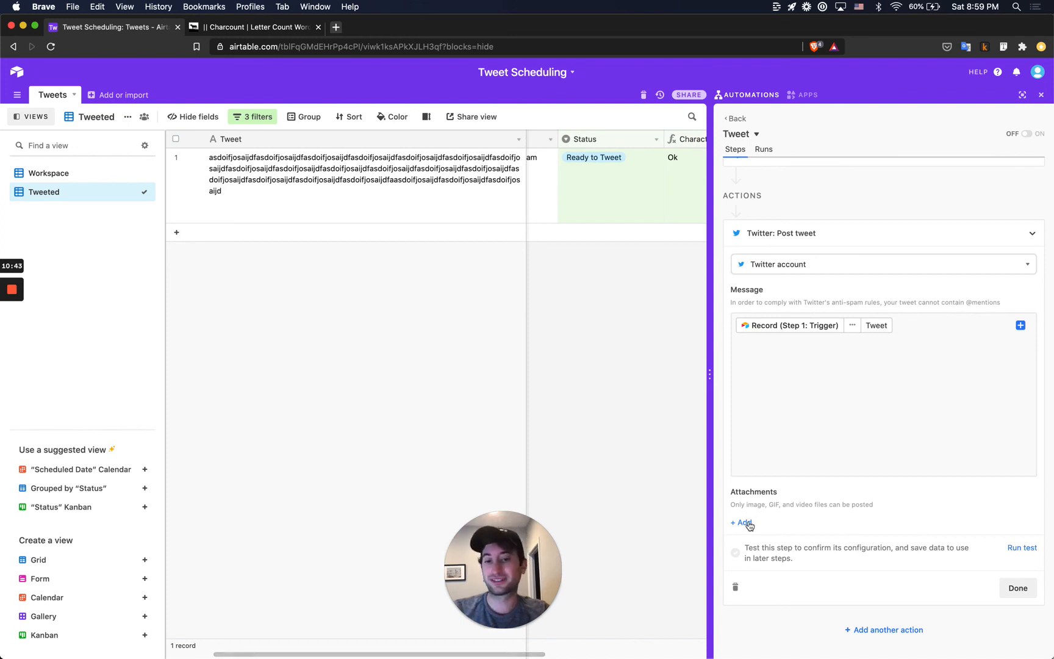
scroll(644, 195, right, 1)
scroll(532, 194, left, 5)
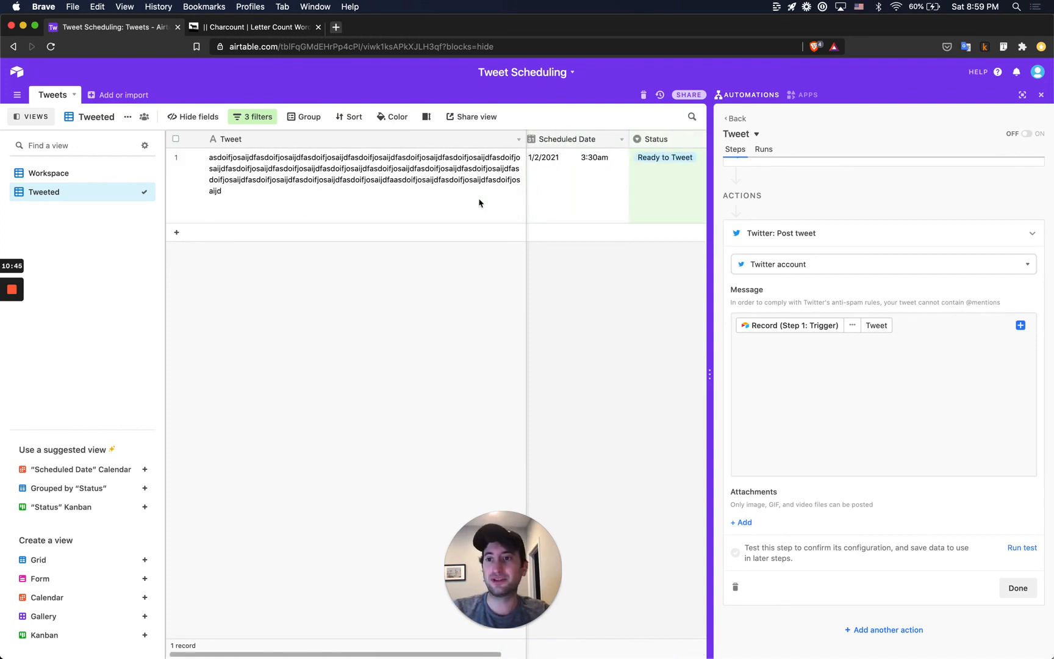
scroll(479, 191, right, 3)
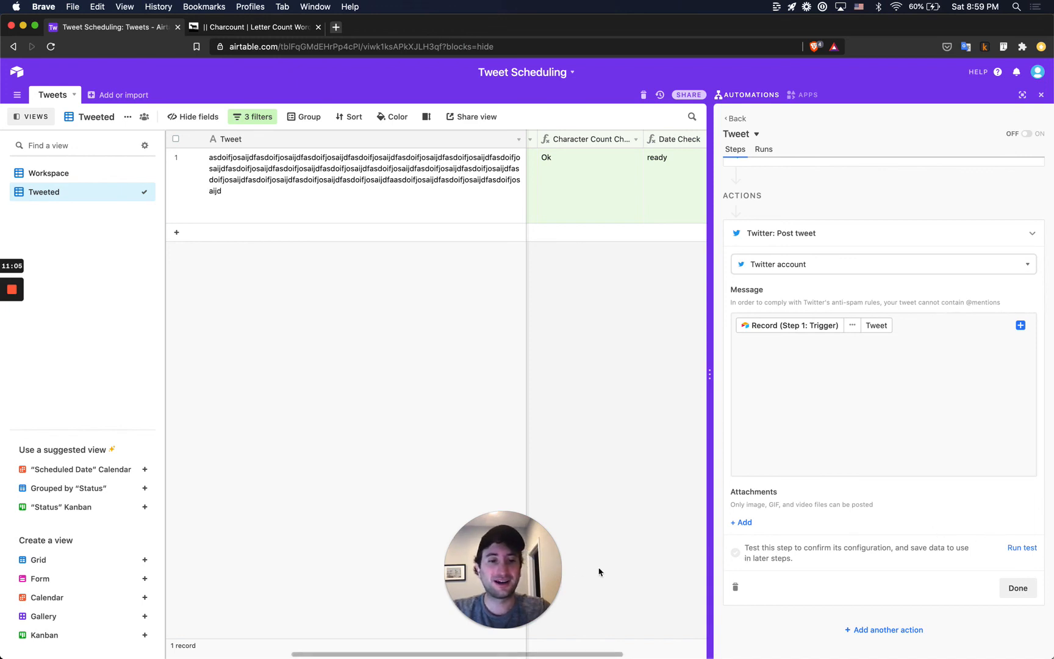
click(1016, 588)
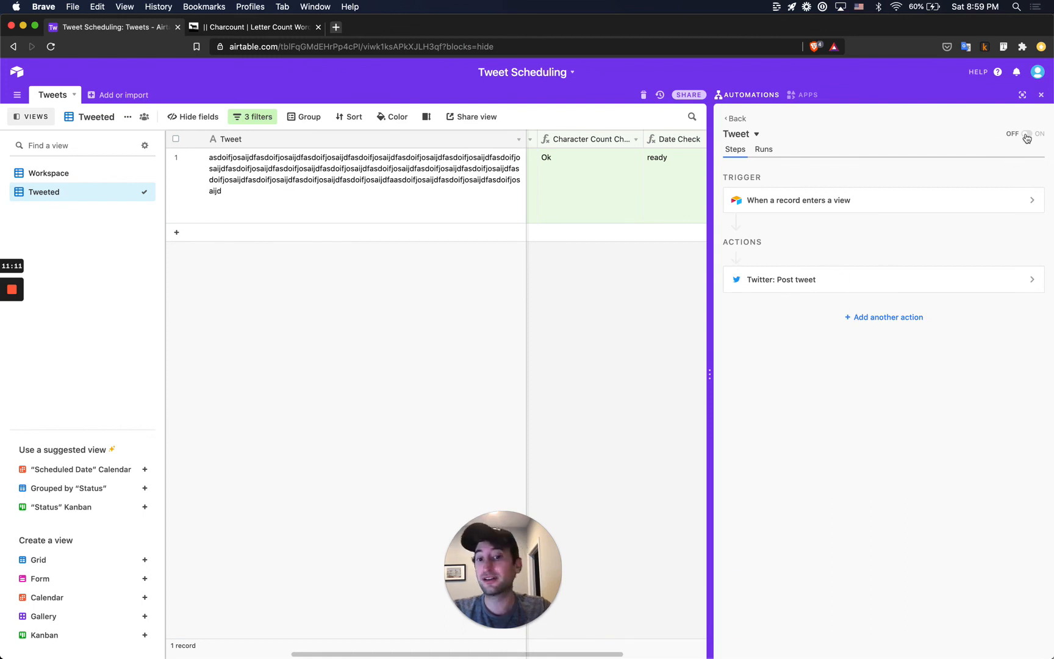
Step: Look over the records in the Workspace view and return to the Tweeted view
click(82, 173)
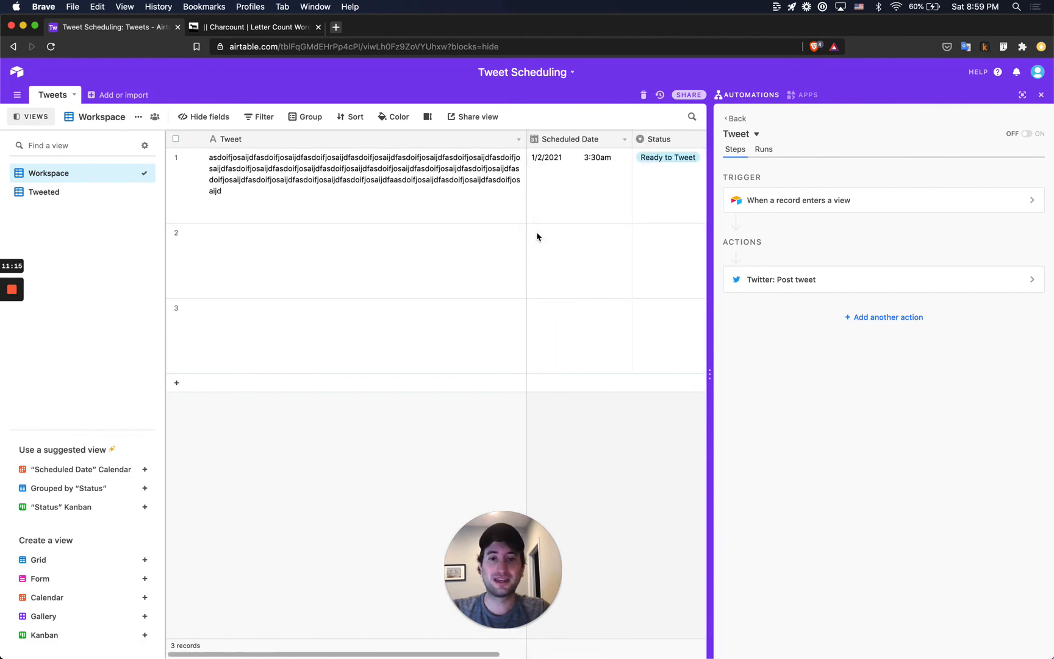
click(48, 190)
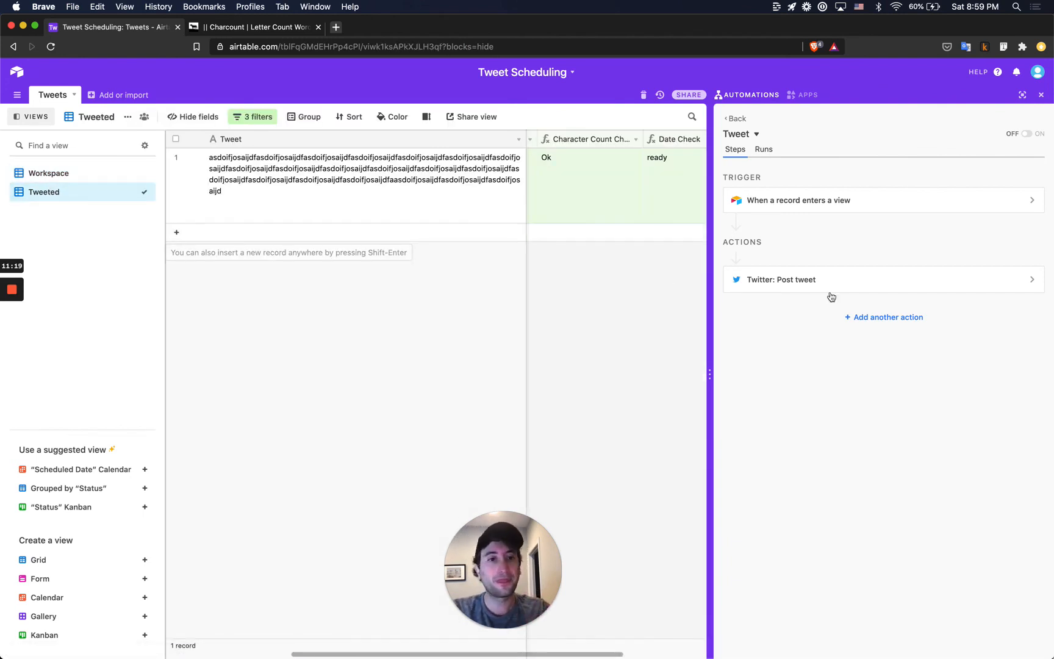